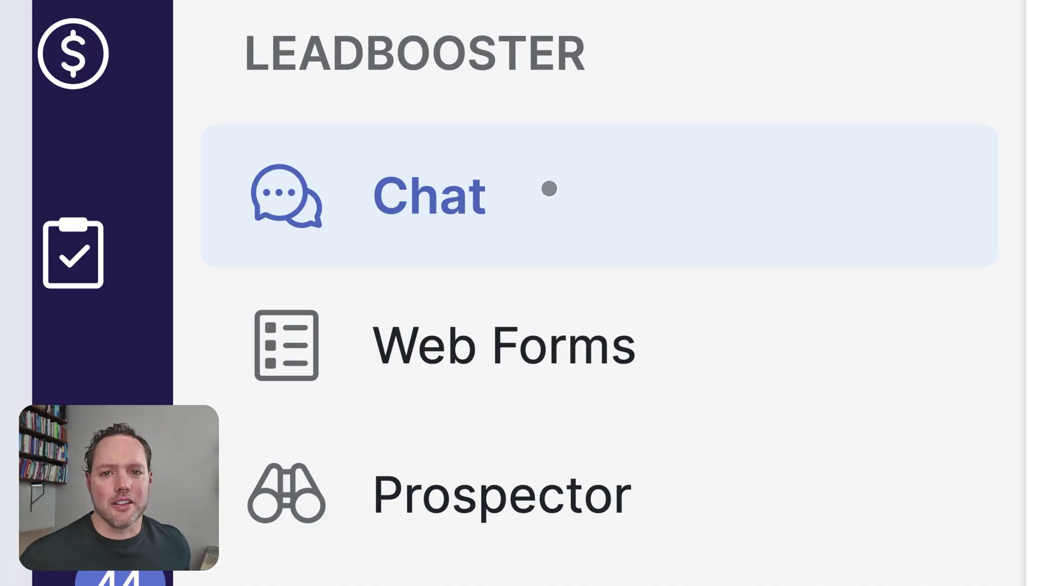
- Switch to the Web Forms section of the LeadBooster menu
click(592, 353)
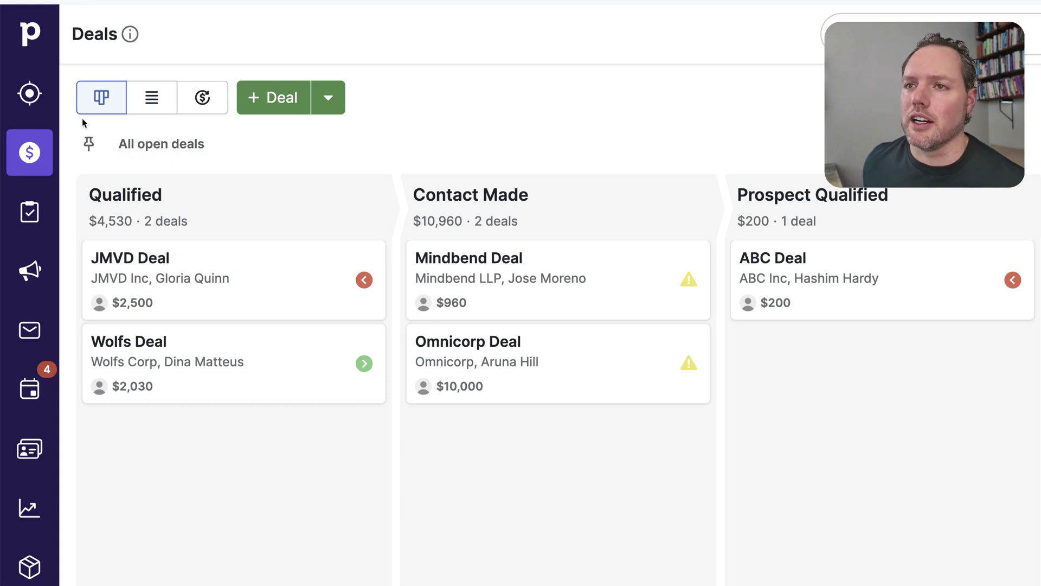
- Go to Leads, browse the LeadBooster feature cards, and open the Chatbot introduction
click(49, 108)
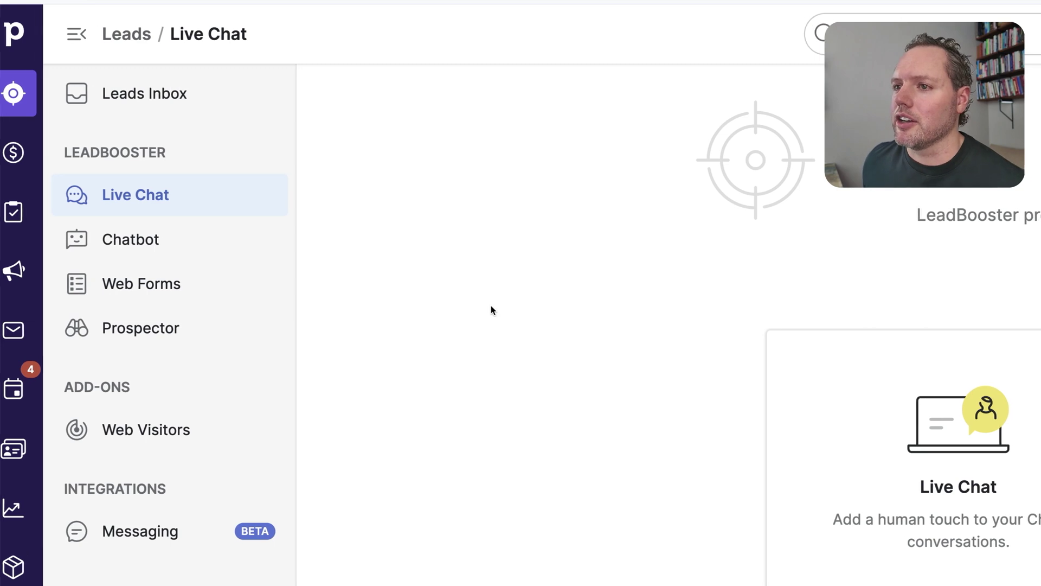
scroll(323, 335, down, 5)
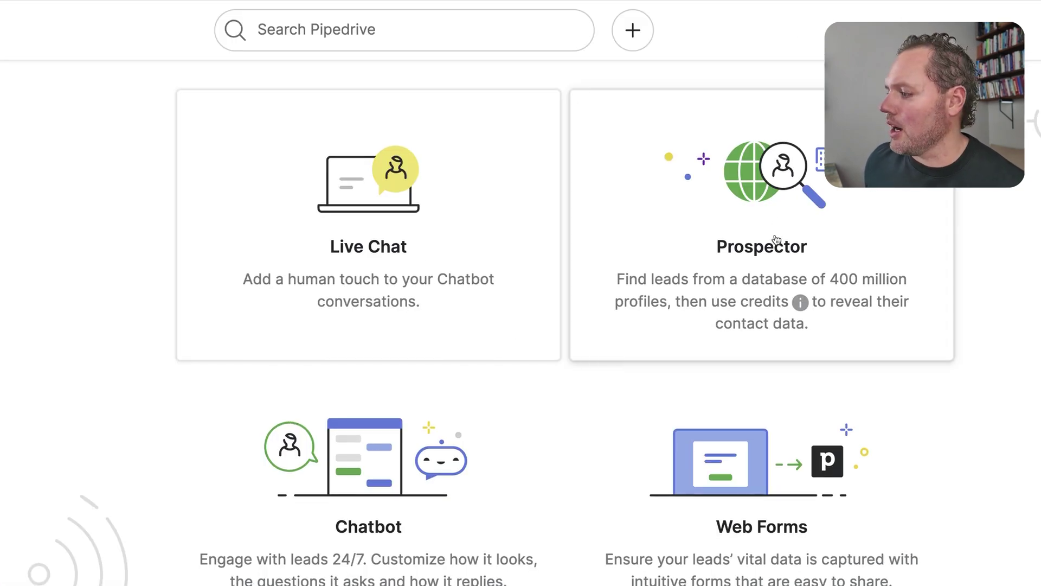
scroll(759, 271, down, 1)
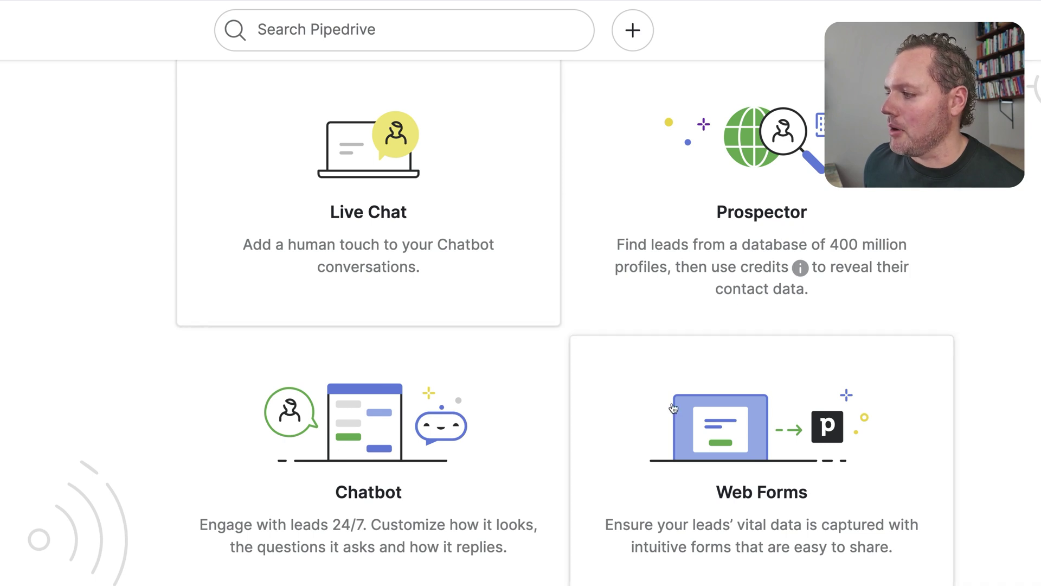
scroll(586, 425, down, 3)
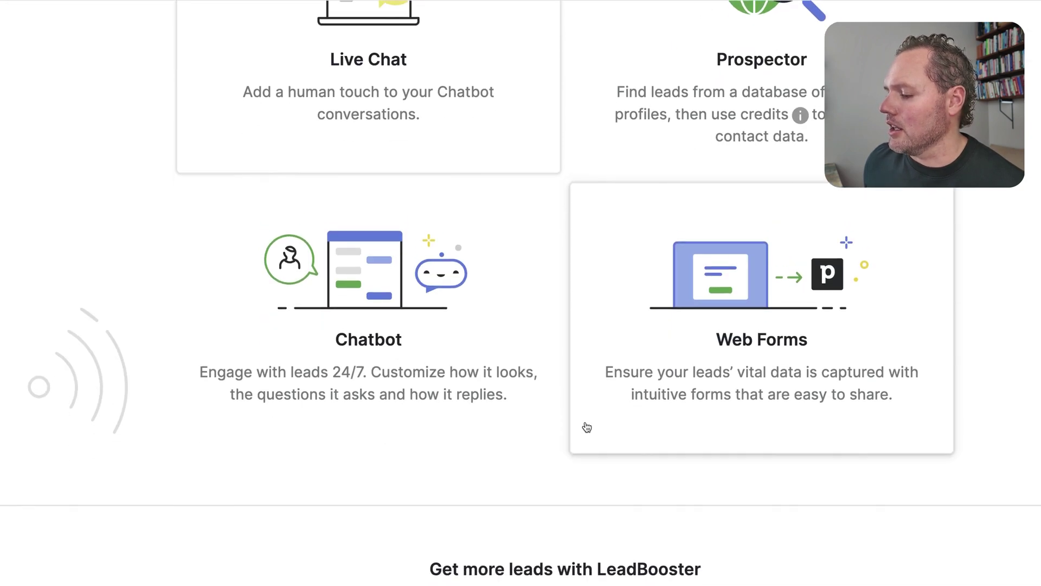
scroll(586, 426, up, 3)
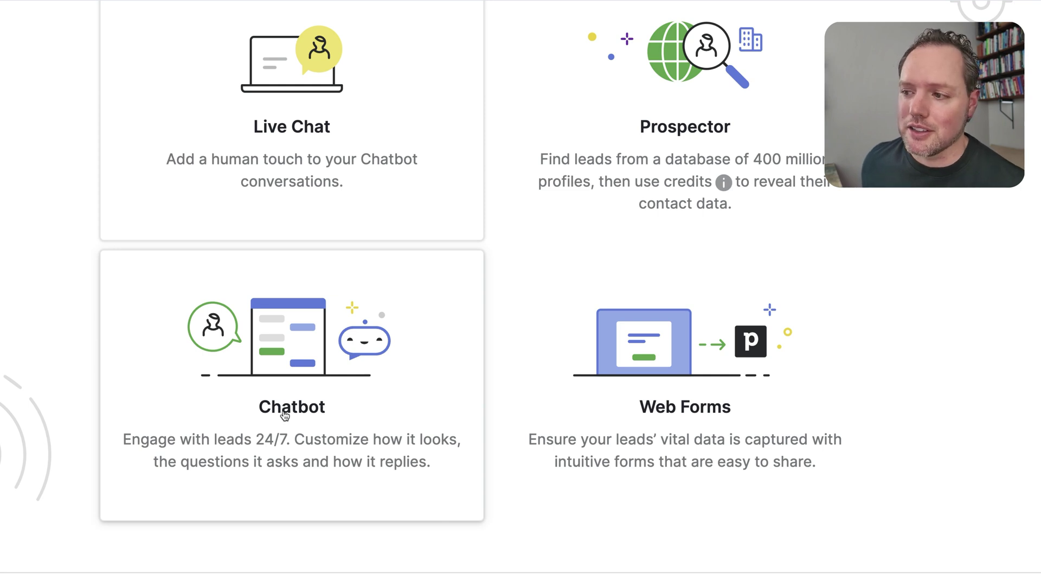
click(283, 412)
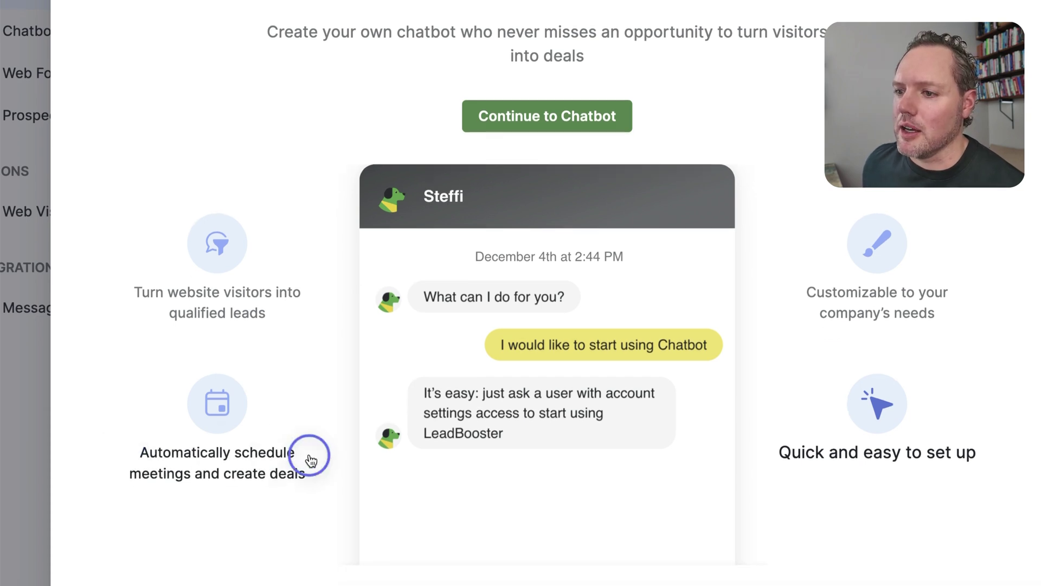
- Continue to Chatbot and launch the Chatbot setup wizard
click(555, 122)
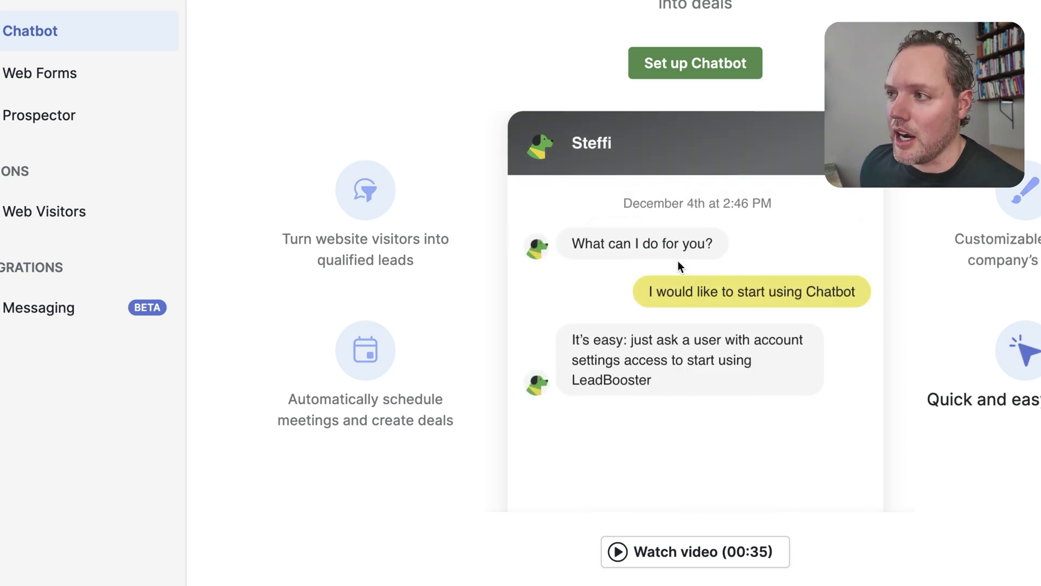
click(743, 70)
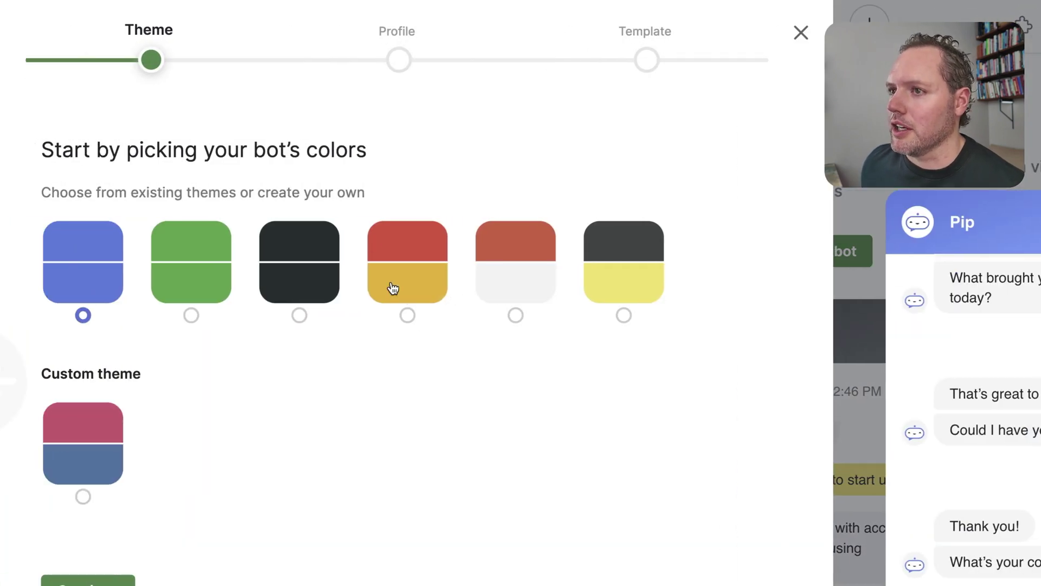
- Keep the blue theme and bot name Pip, then create the Get more leads playbook
scroll(377, 270, down, 2)
scroll(377, 269, up, 2)
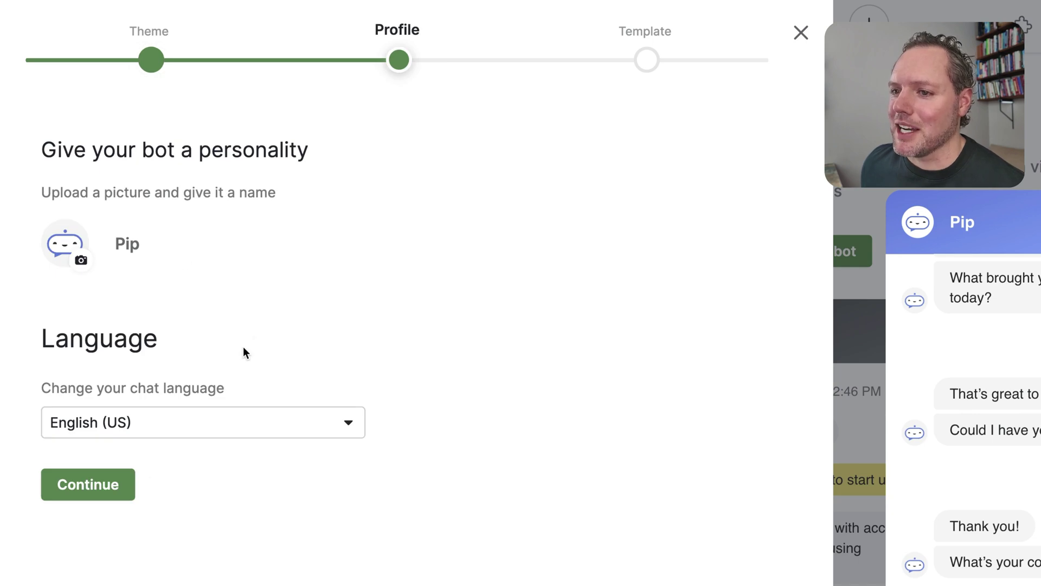
click(121, 488)
scroll(506, 353, down, 2)
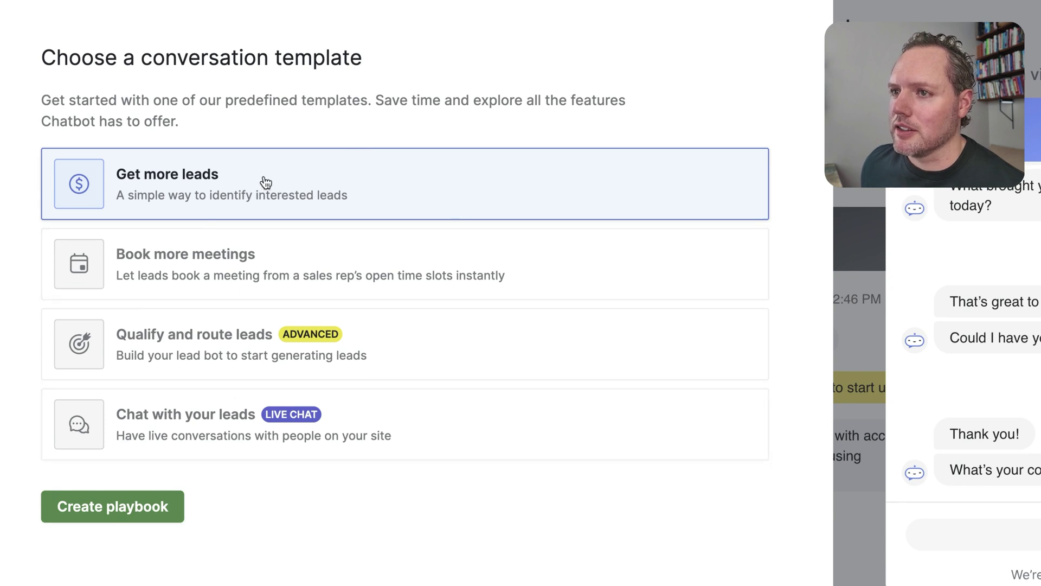
click(163, 504)
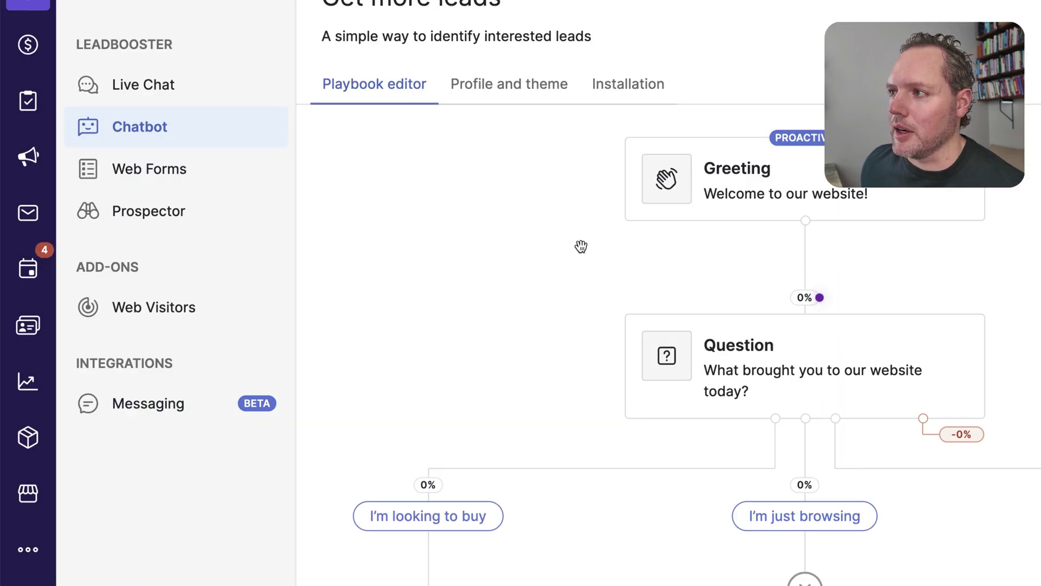
scroll(576, 255, up, 2)
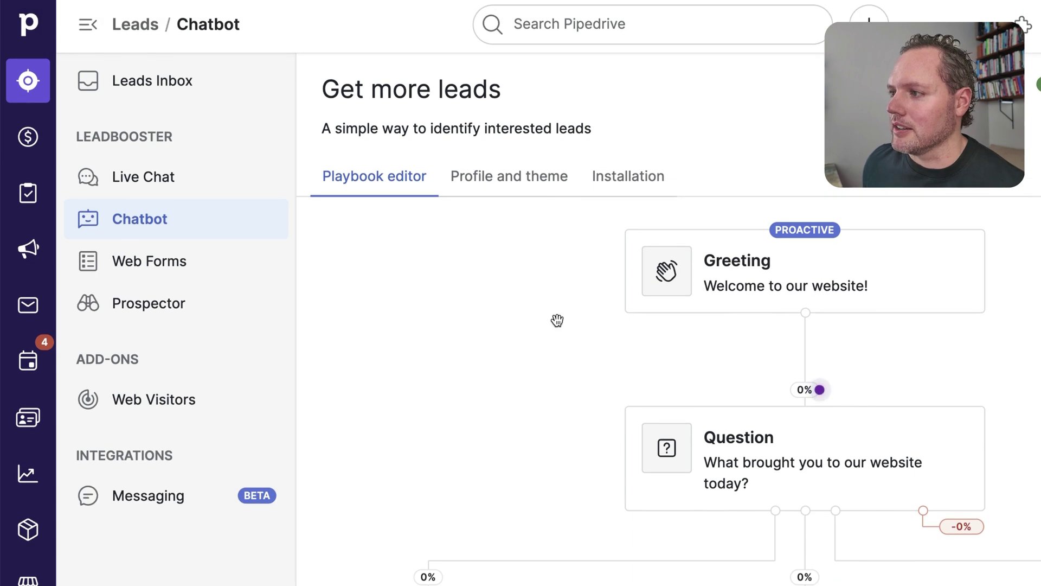
scroll(558, 319, down, 5)
scroll(565, 334, up, 4)
scroll(565, 334, up, 1)
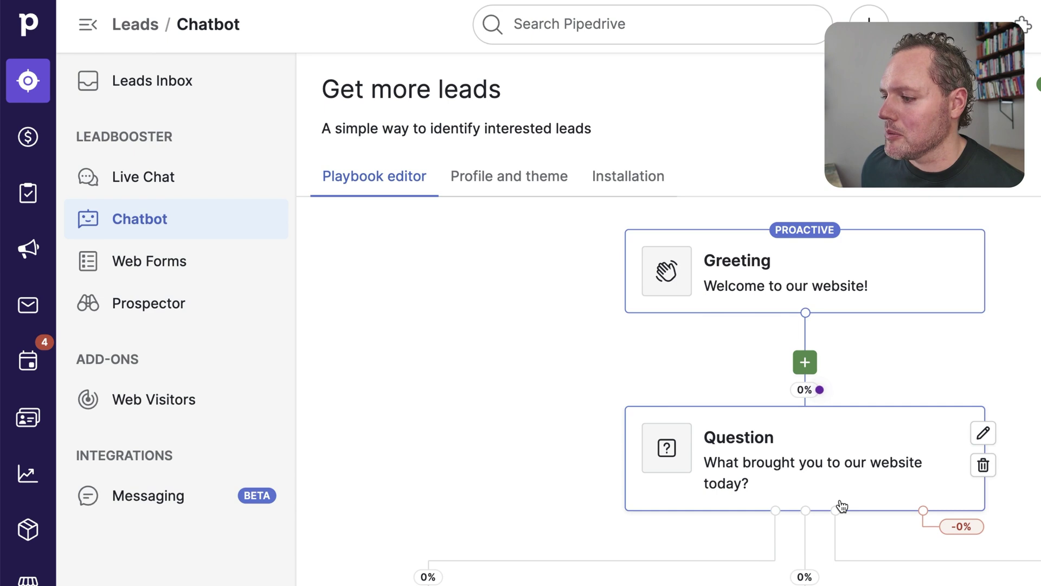
scroll(841, 504, down, 5)
scroll(646, 320, right, 5)
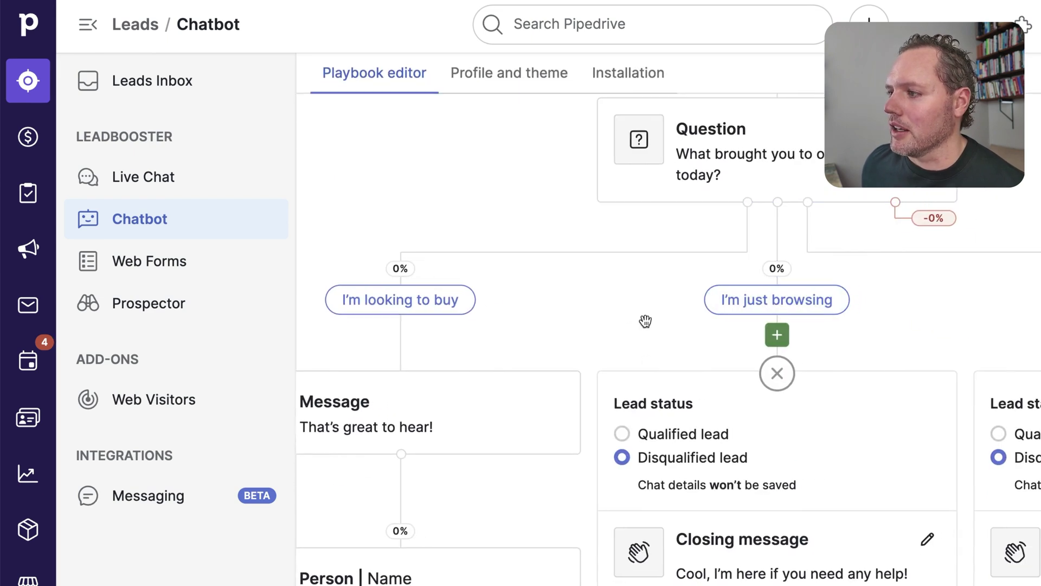
scroll(658, 323, right, 2)
scroll(674, 327, down, 2)
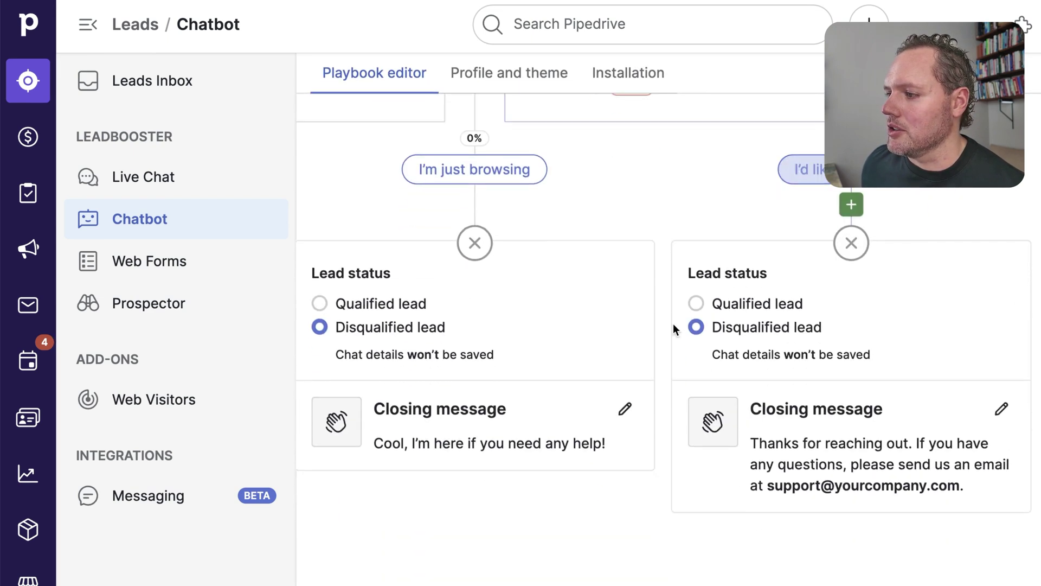
scroll(678, 506, left, 4)
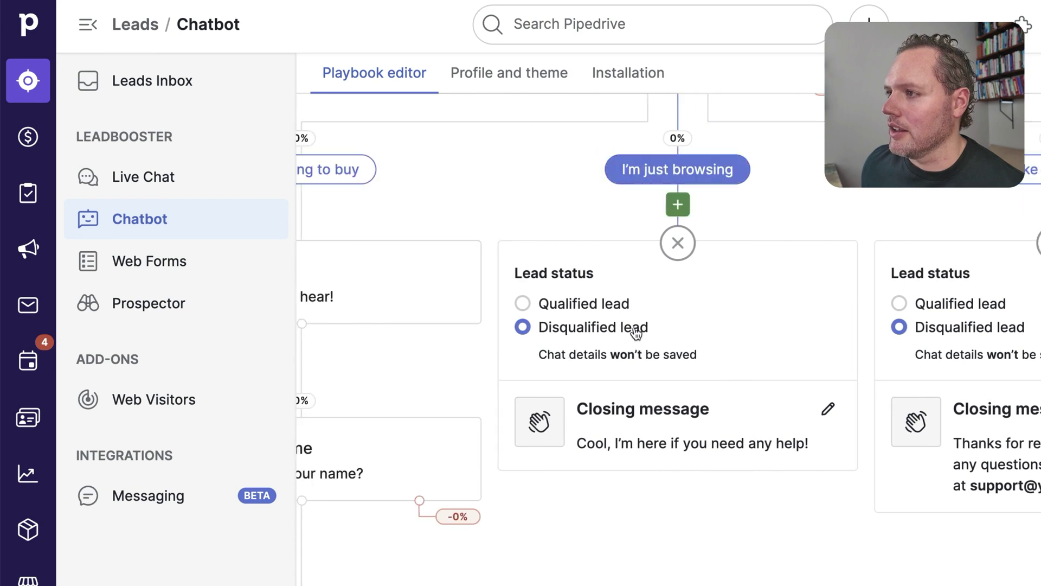
scroll(635, 328, left, 5)
scroll(680, 385, down, 2)
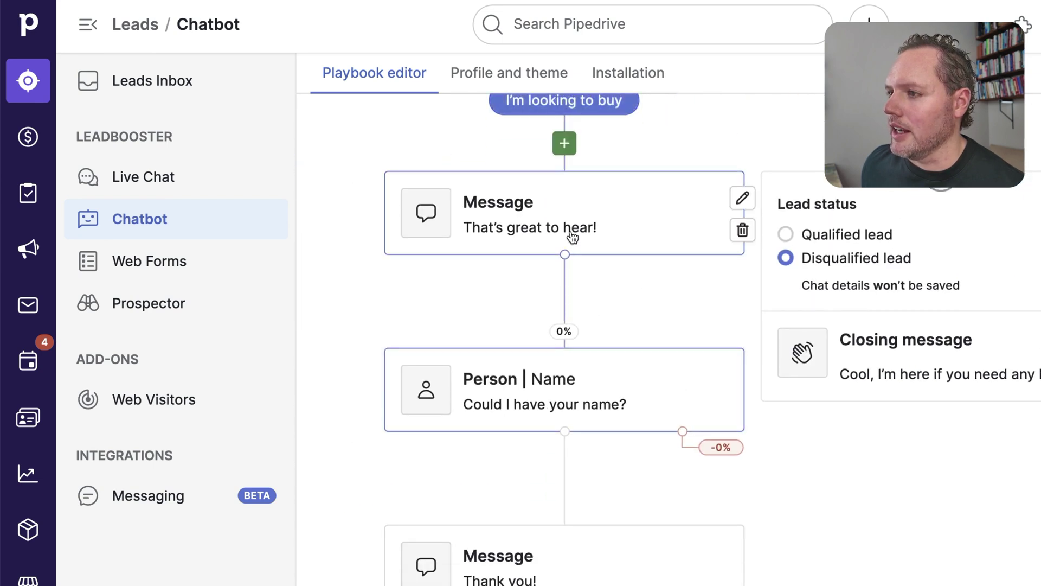
scroll(583, 446, down, 5)
scroll(584, 451, down, 5)
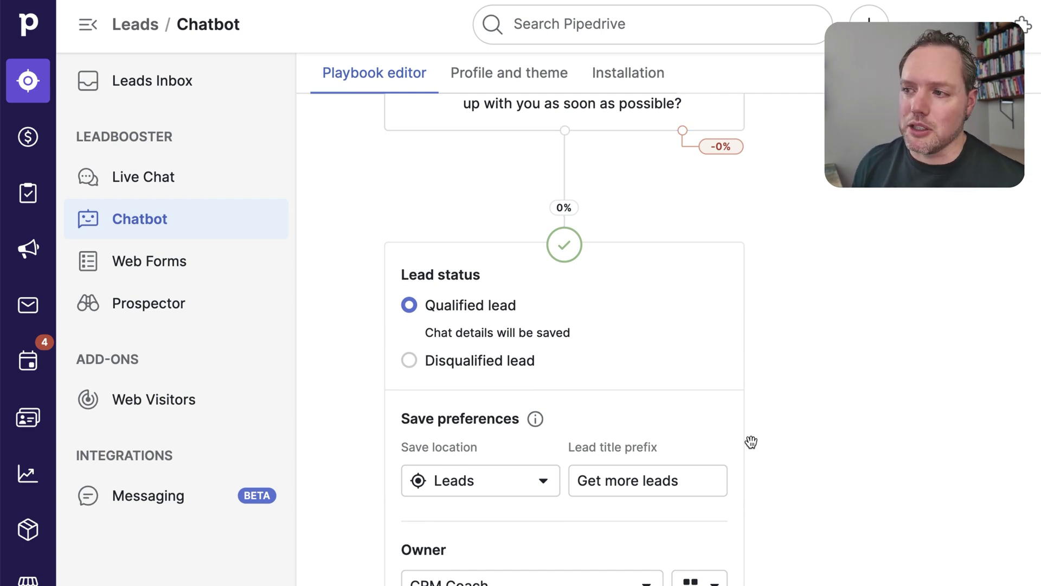
scroll(751, 442, up, 5)
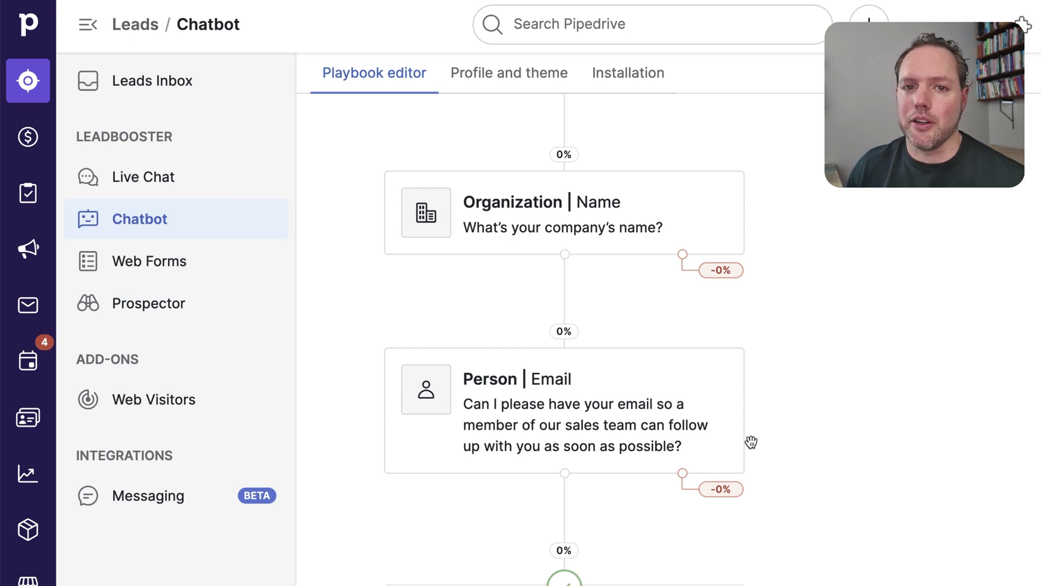
scroll(751, 442, down, 5)
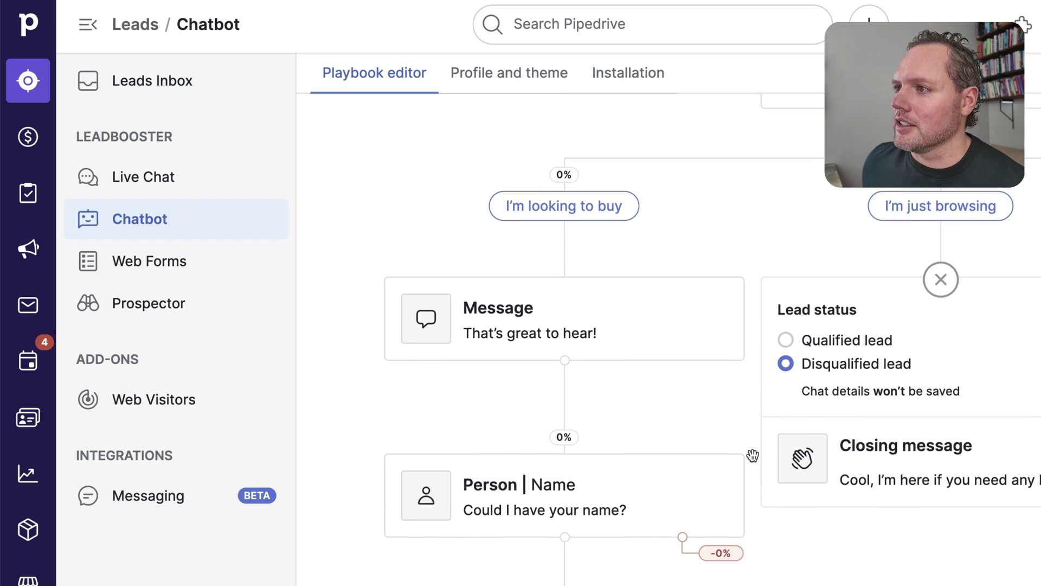
scroll(753, 456, up, 6)
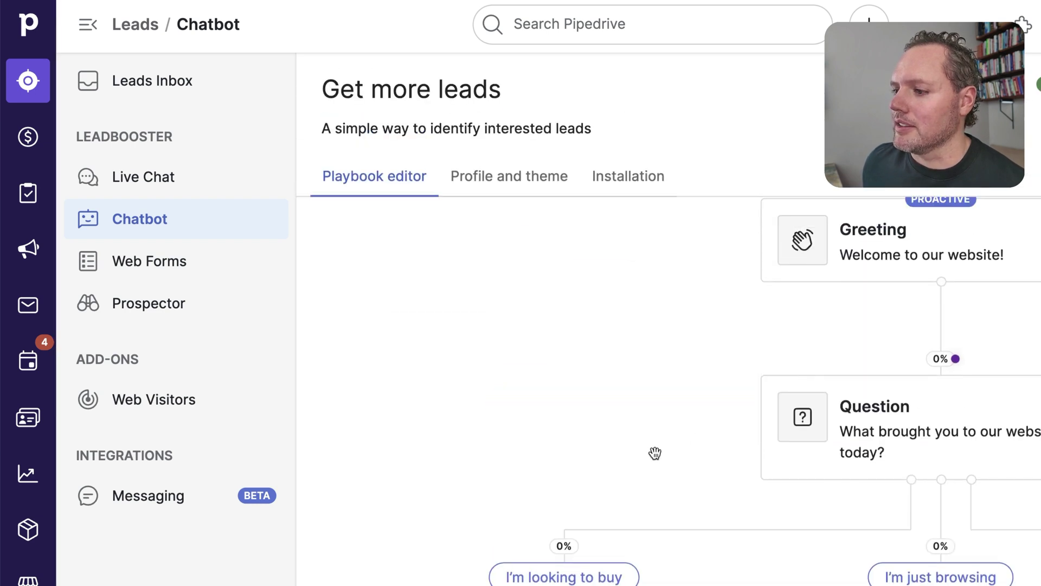
scroll(653, 453, down, 8)
scroll(678, 406, down, 7)
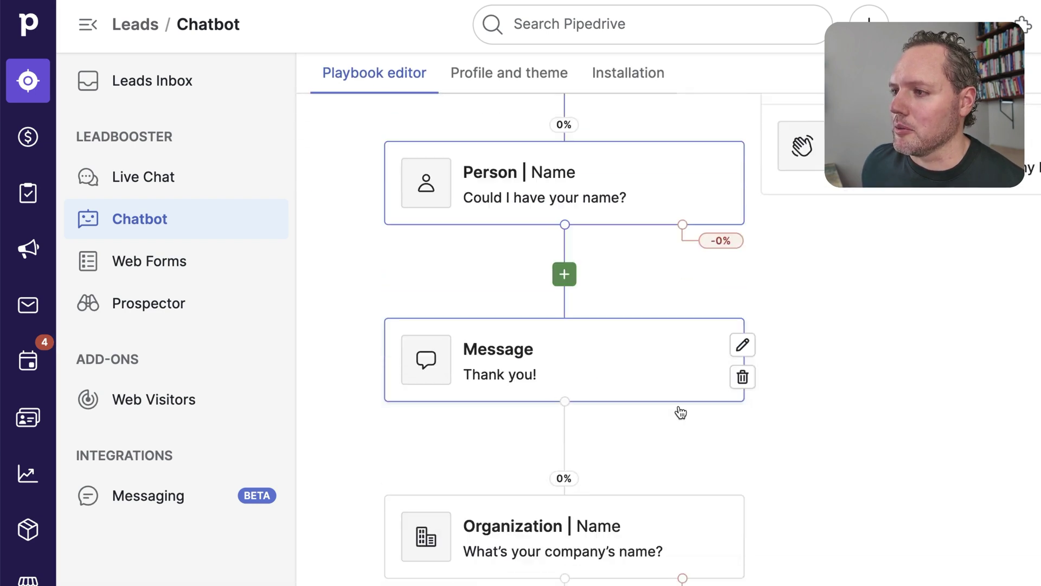
scroll(678, 406, down, 6)
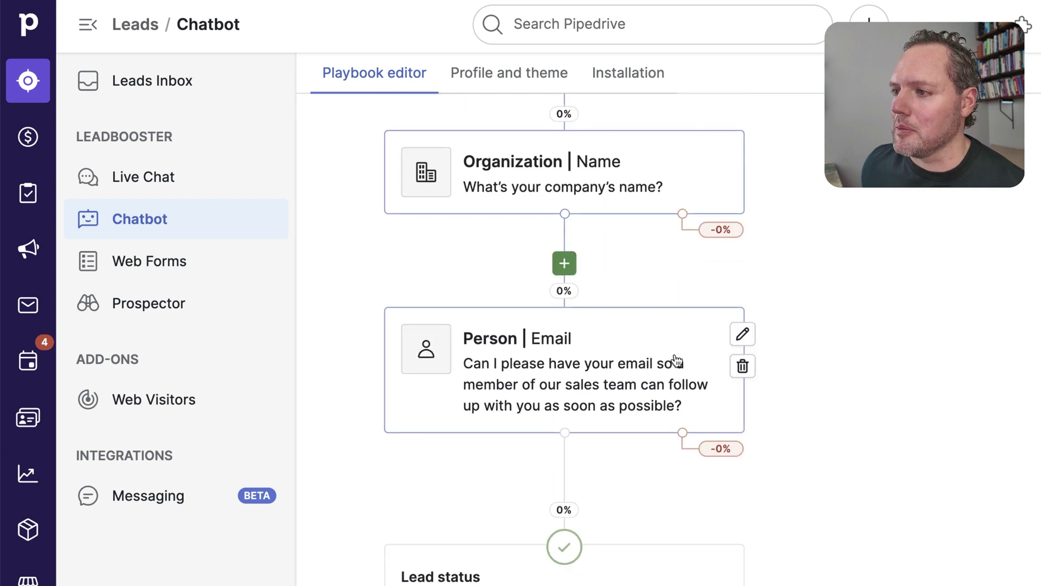
scroll(689, 325, down, 3)
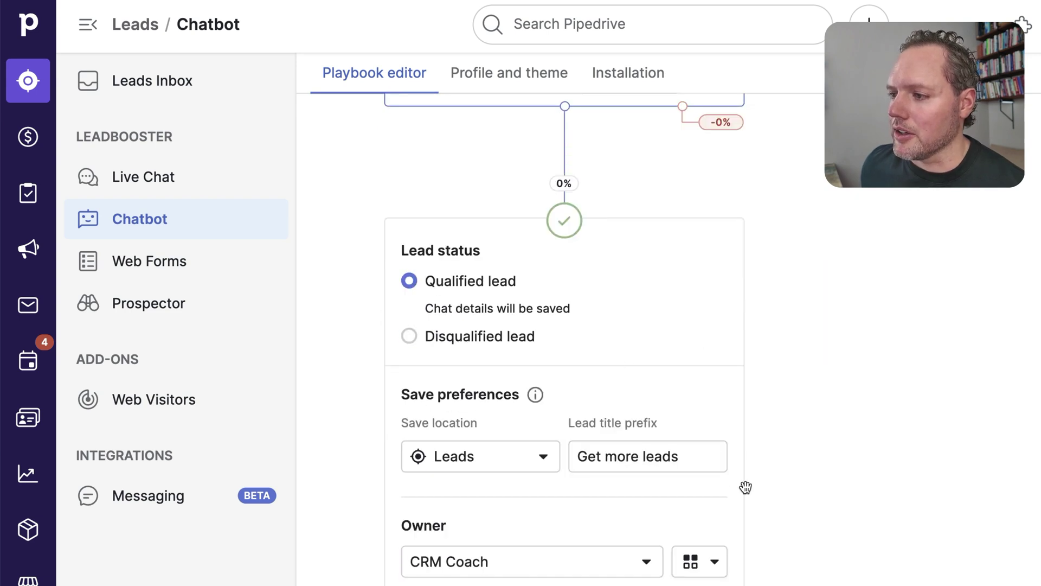
scroll(743, 484, down, 4)
scroll(714, 476, down, 3)
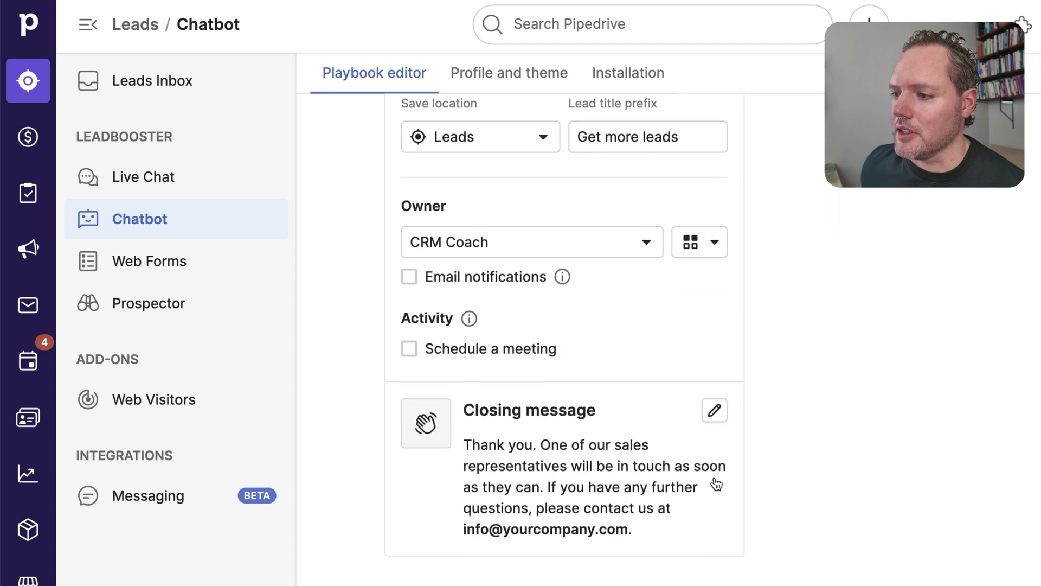
scroll(714, 477, up, 2)
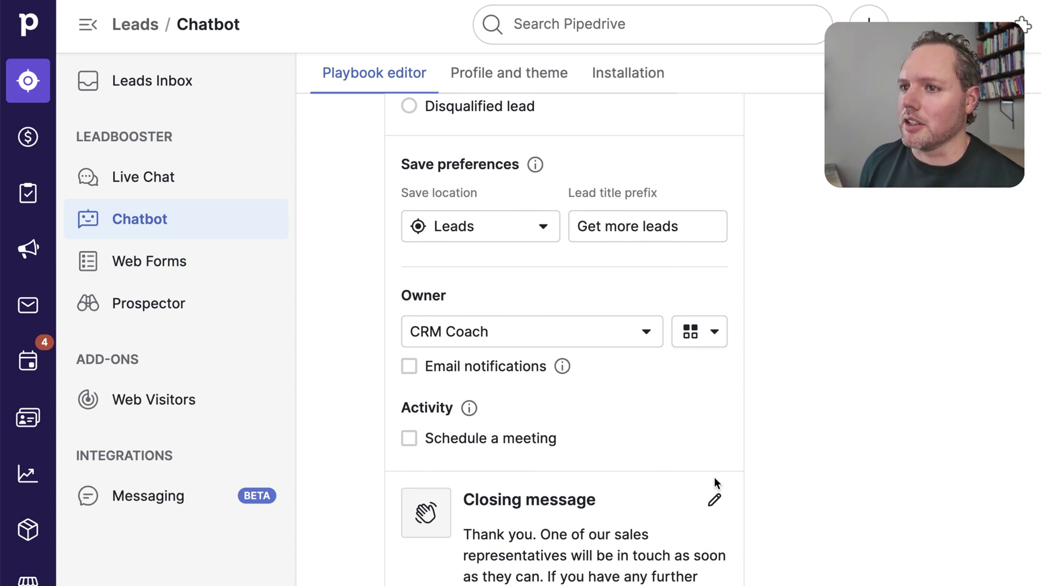
click(223, 175)
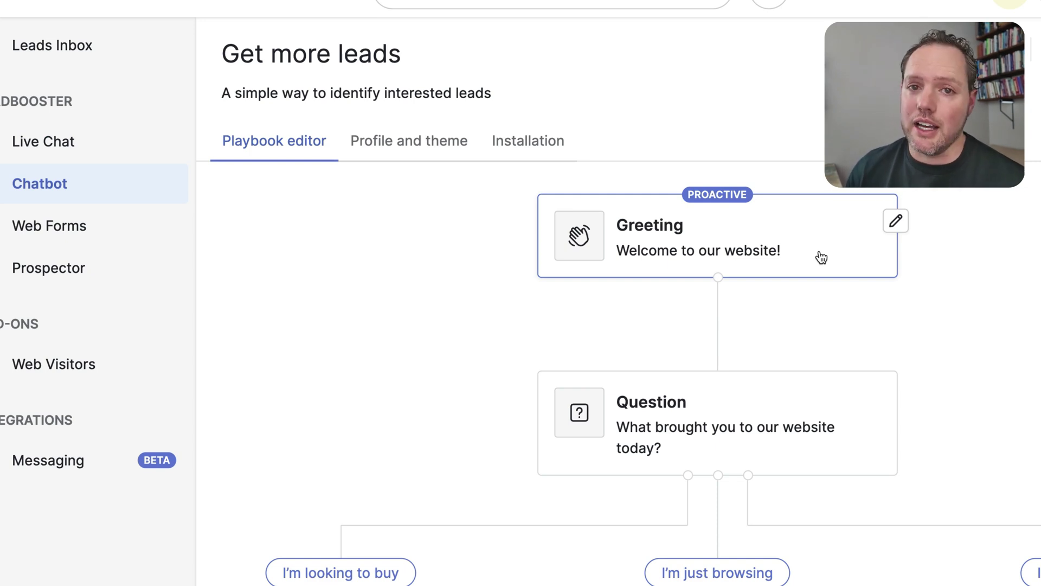
scroll(820, 255, down, 1)
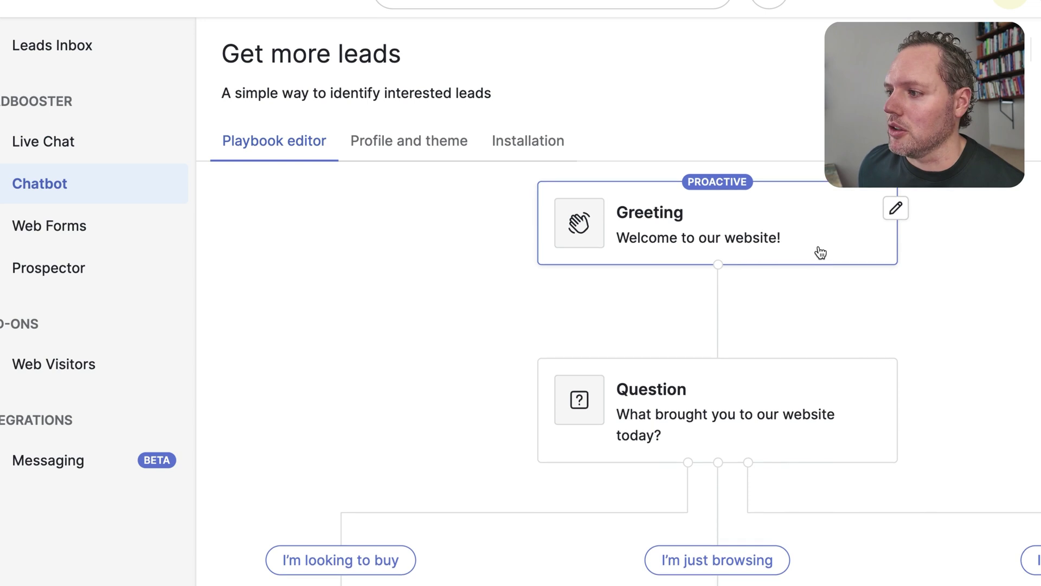
mouse_move(818, 328)
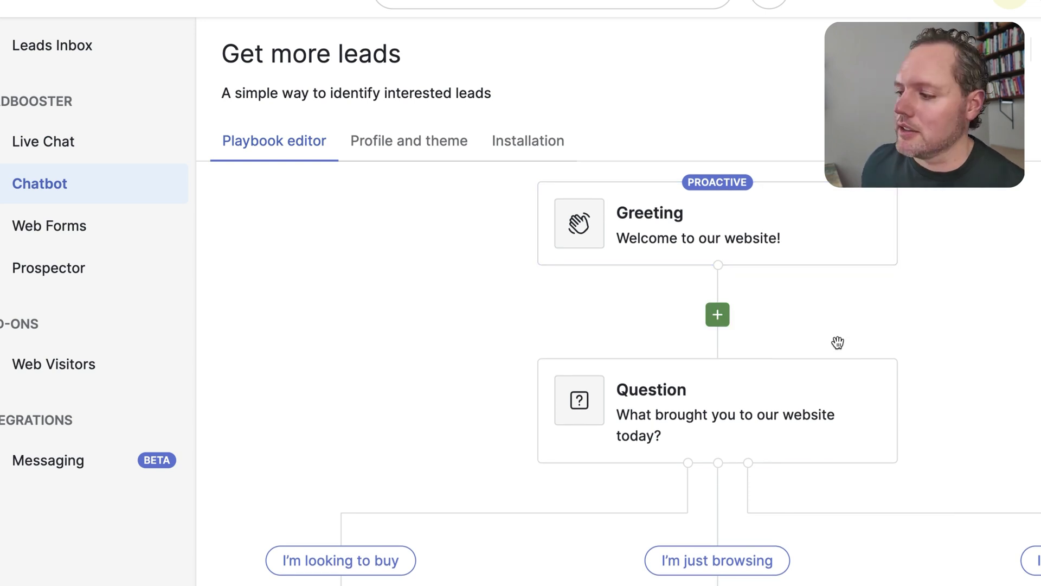
scroll(838, 343, down, 10)
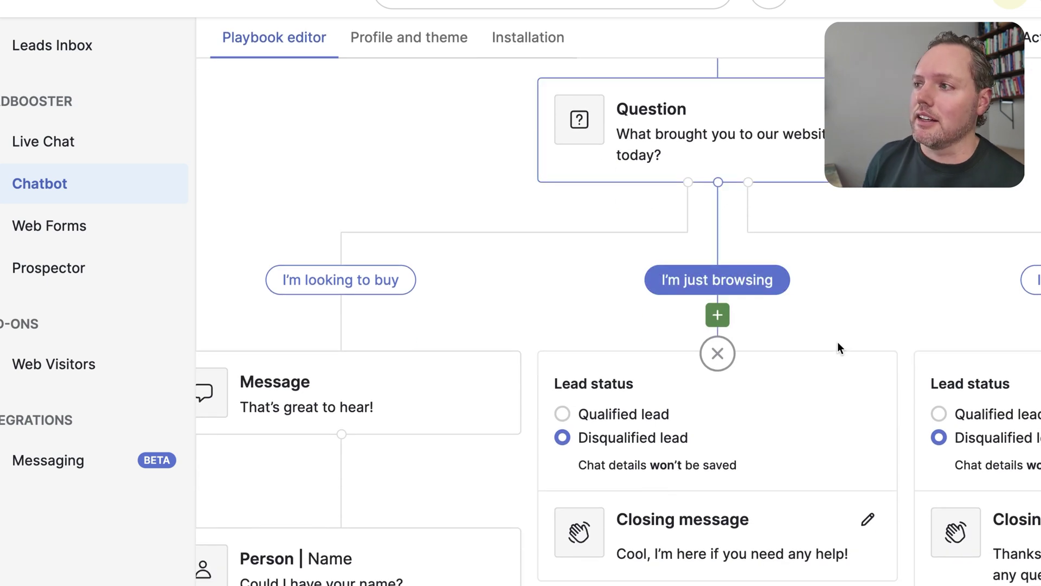
scroll(837, 347, right, 4)
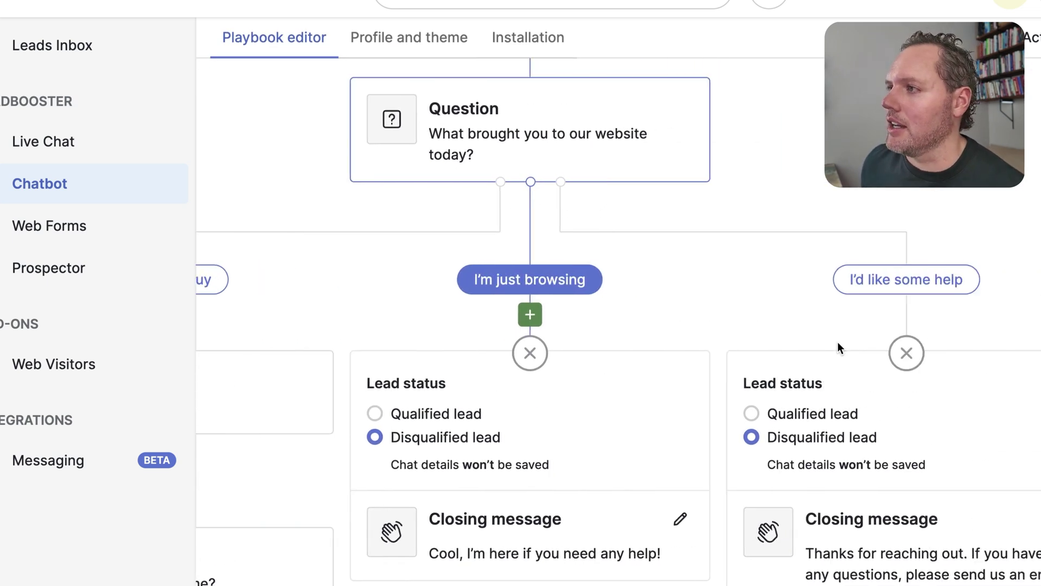
scroll(837, 347, right, 2)
- Add a new card after the 'I'd like some help' answer and make it Live Chat
scroll(837, 341, up, 4)
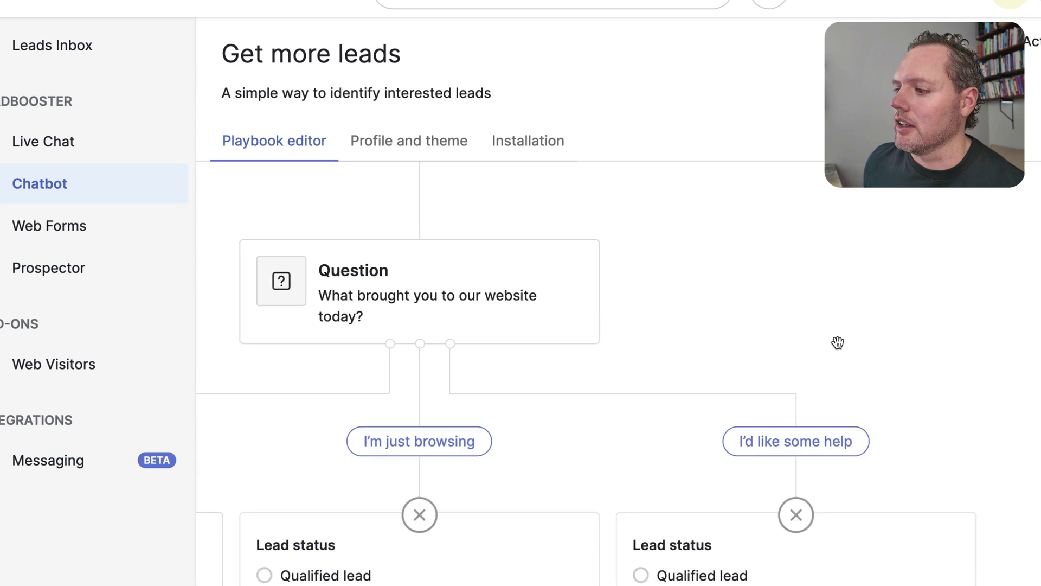
scroll(838, 342, down, 7)
mouse_move(821, 418)
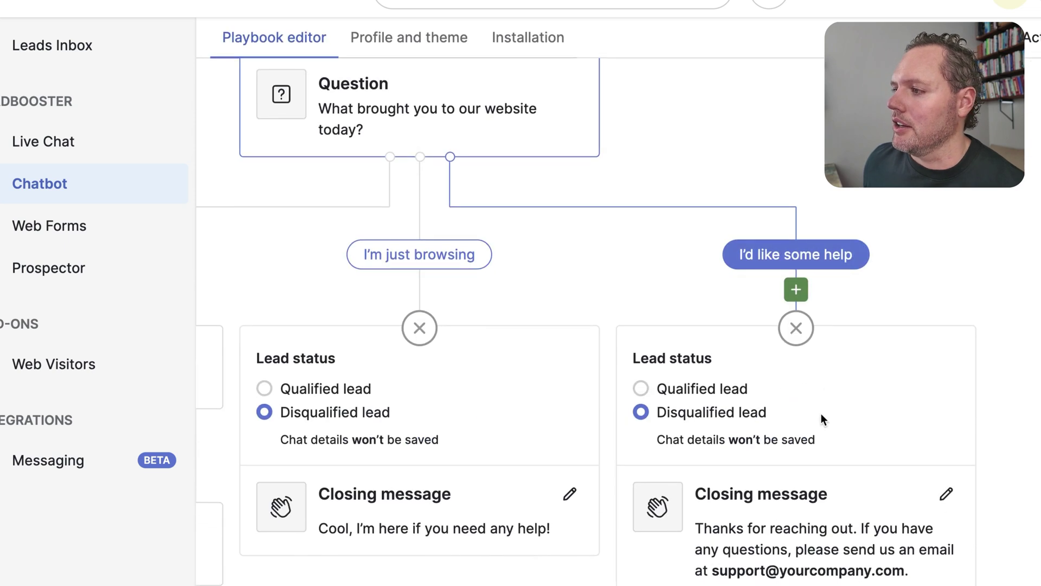
click(797, 293)
scroll(777, 375, down, 3)
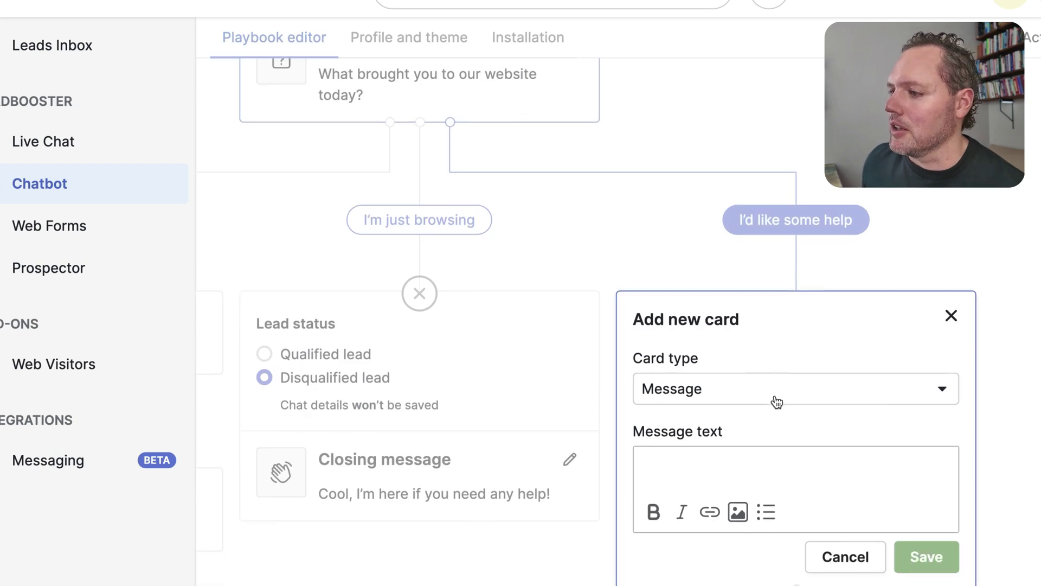
click(727, 353)
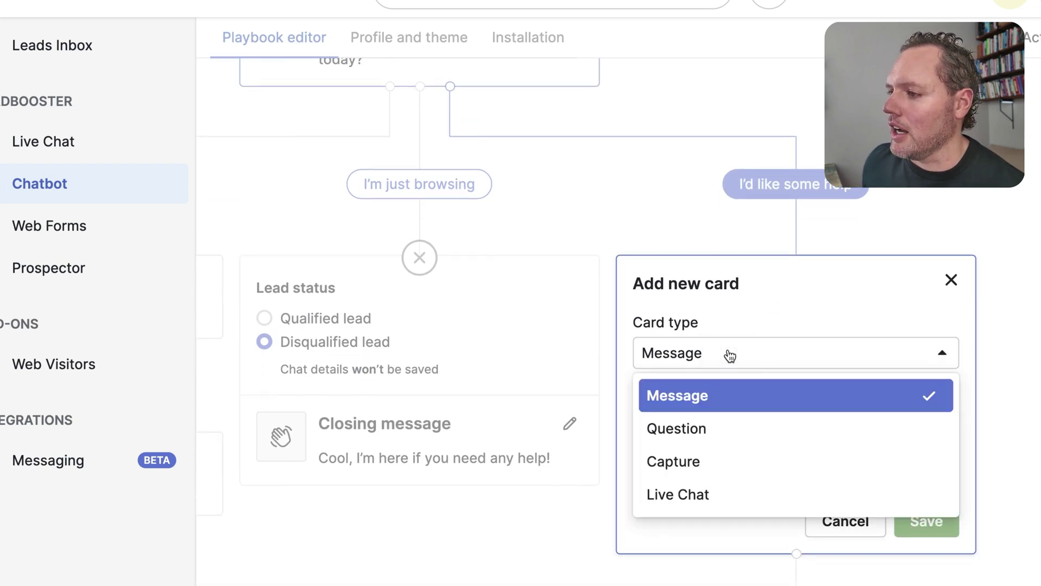
click(732, 494)
scroll(759, 488, down, 4)
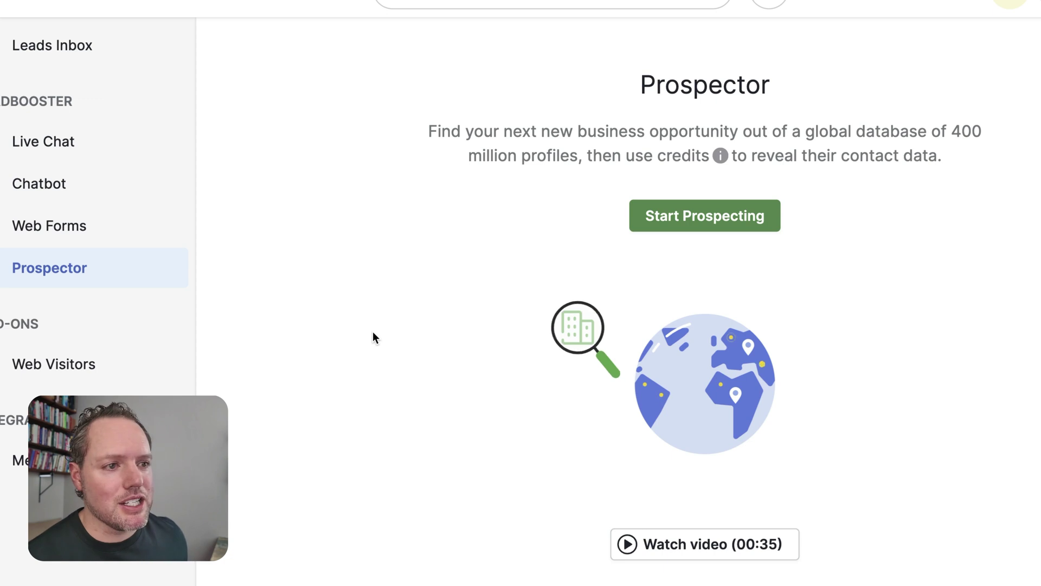
- Open the Prospector page and start prospecting
click(116, 277)
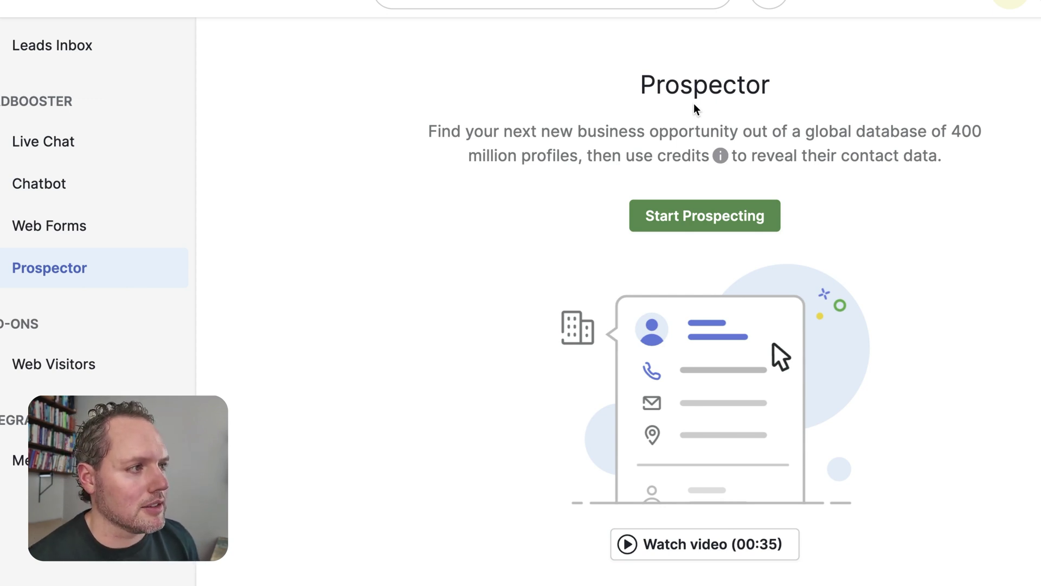
scroll(696, 108, up, 1)
click(732, 284)
- Set the person criteria to job title 'cmo' and country United States
click(707, 265)
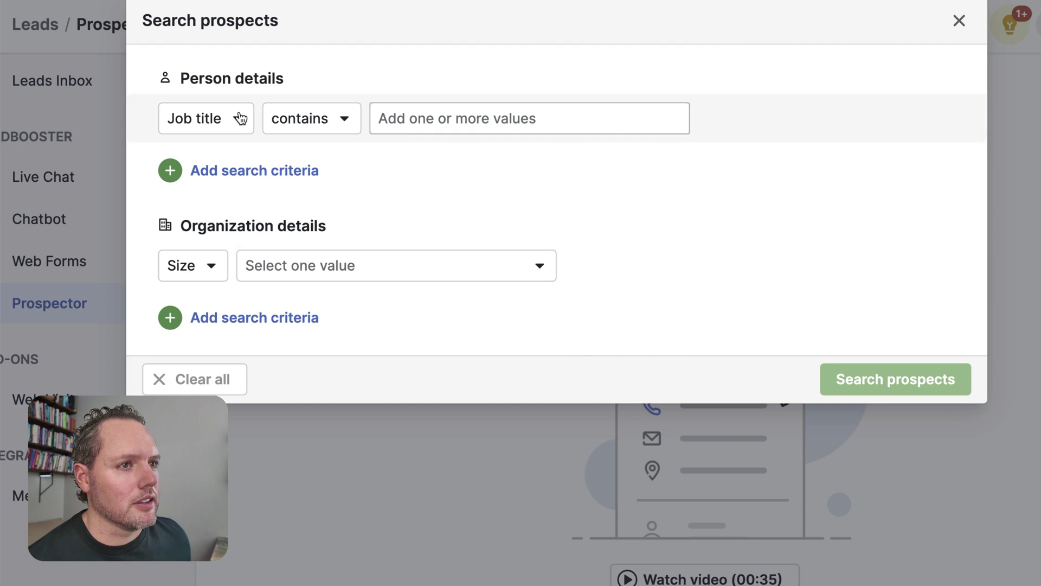
click(440, 107)
text(c)
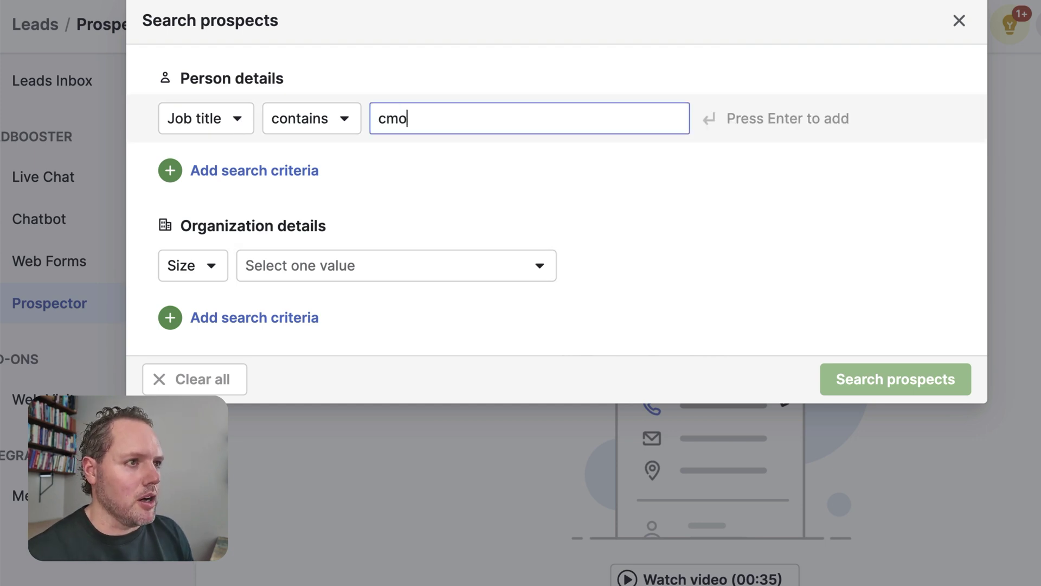
text(mo)
key(Return)
click(259, 171)
click(227, 166)
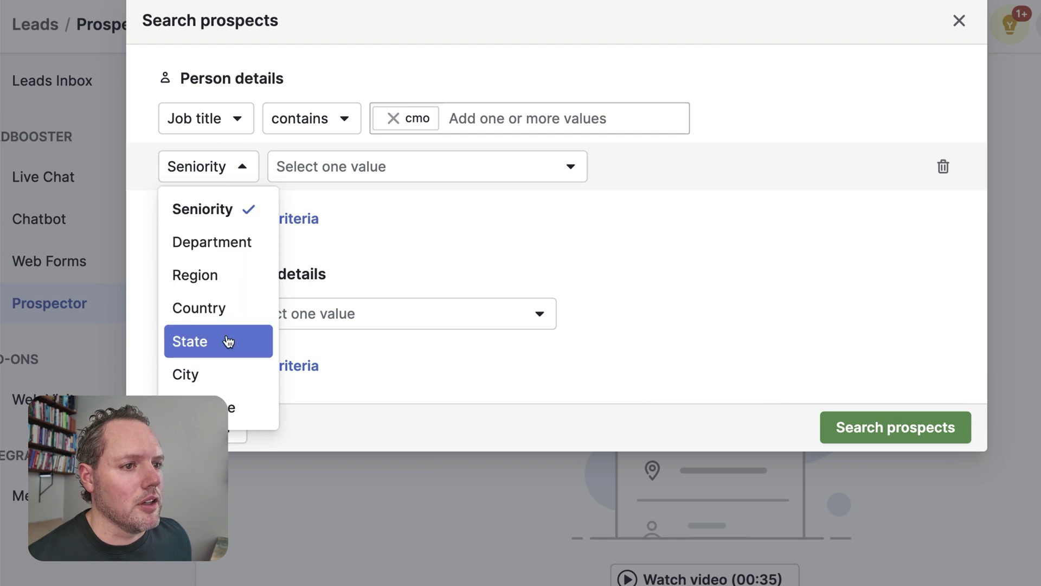
click(199, 308)
text(uni)
click(321, 390)
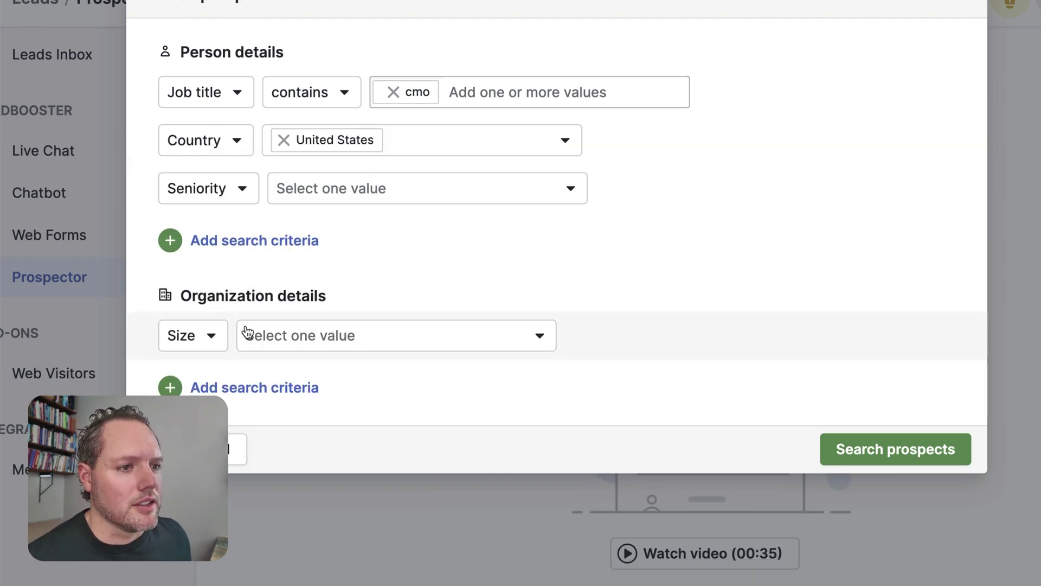
- Set organization size to 501 to 1000 employees and industry to Investment Management
click(295, 283)
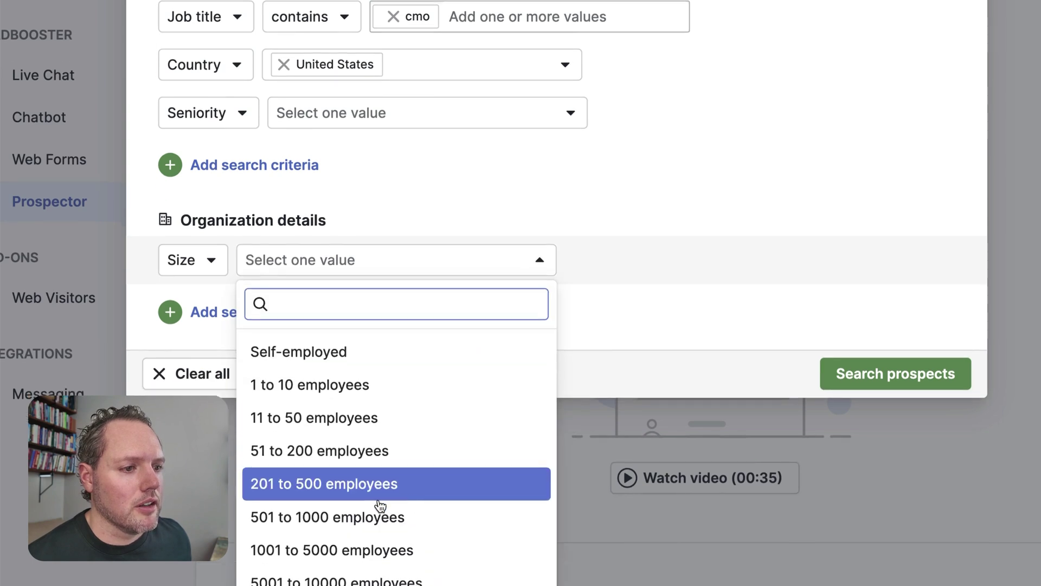
click(390, 541)
click(681, 216)
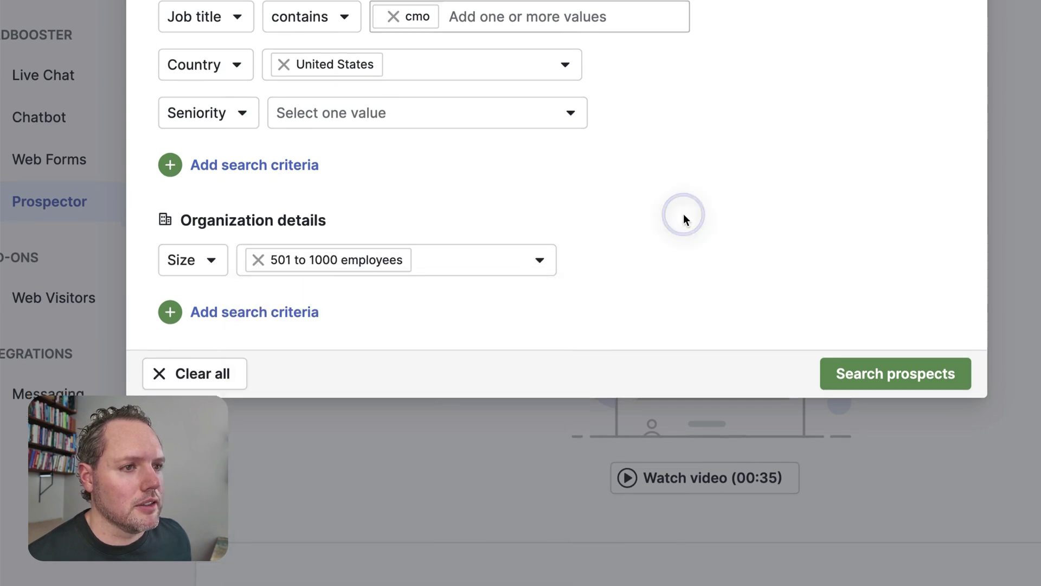
click(428, 284)
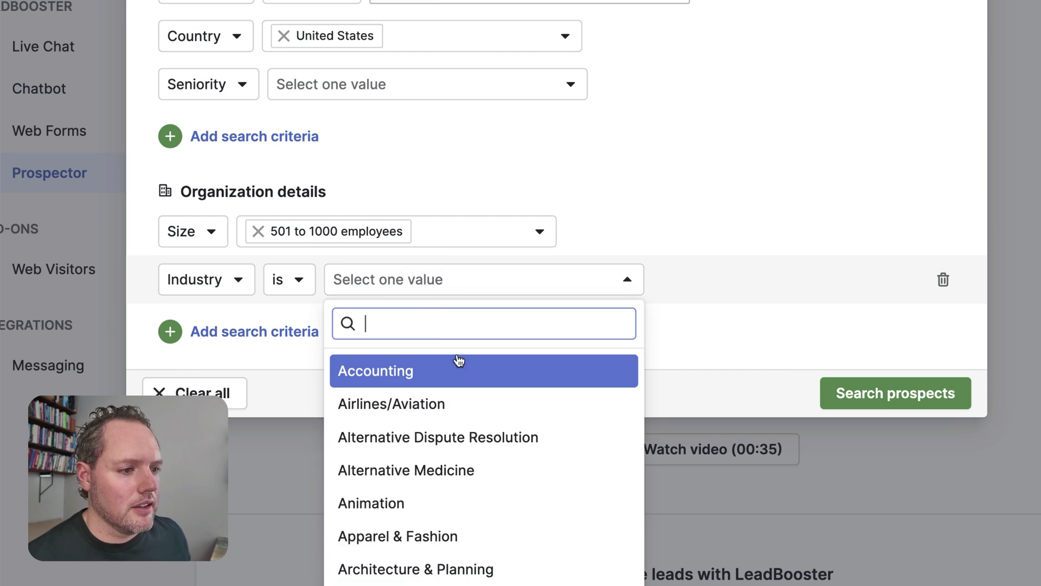
text(inve)
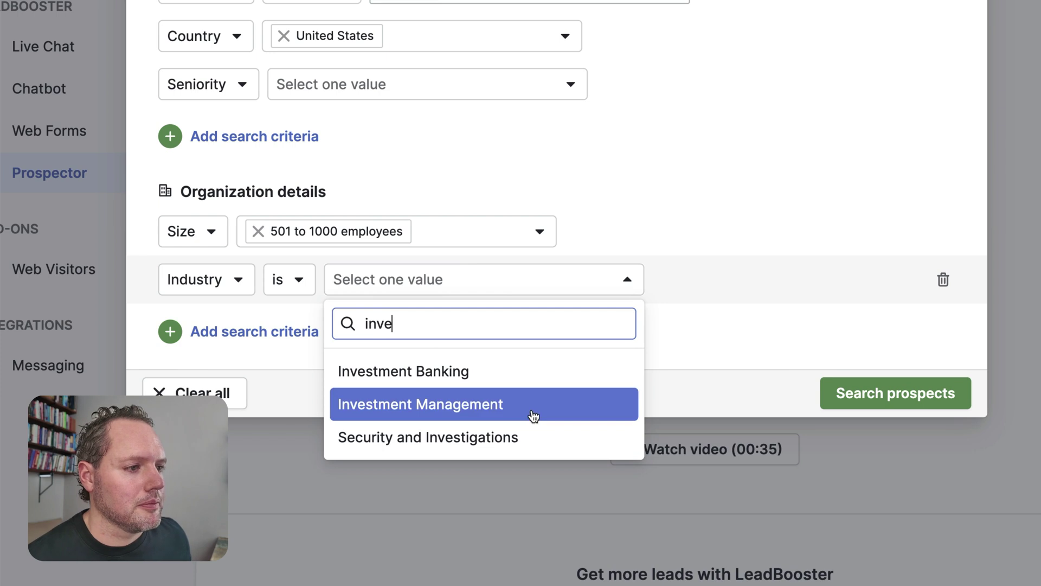
click(534, 405)
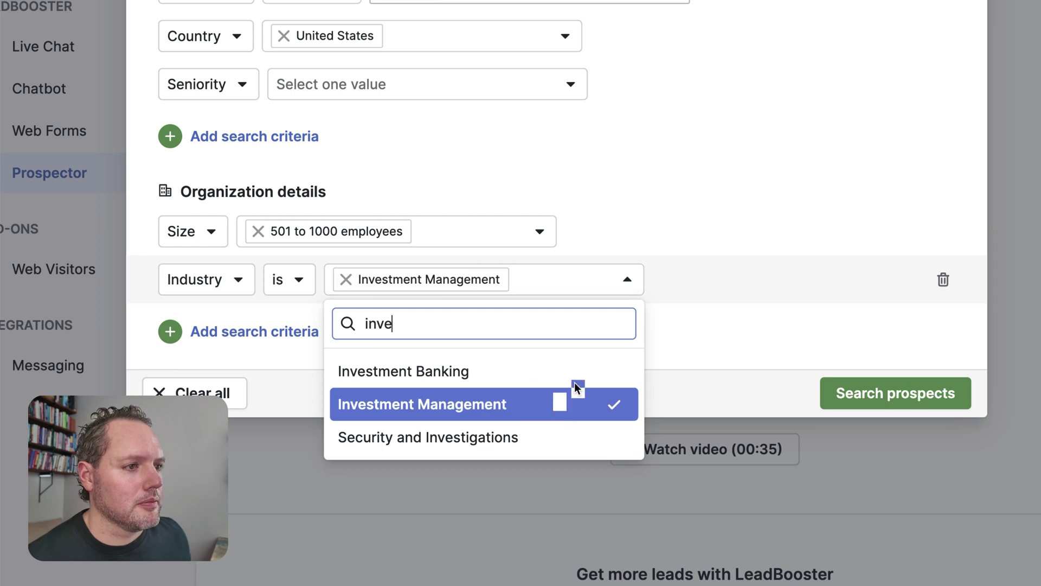
click(735, 324)
- Run the prospect search, switch results to People, and open Fiduciary Trust International's details
click(888, 395)
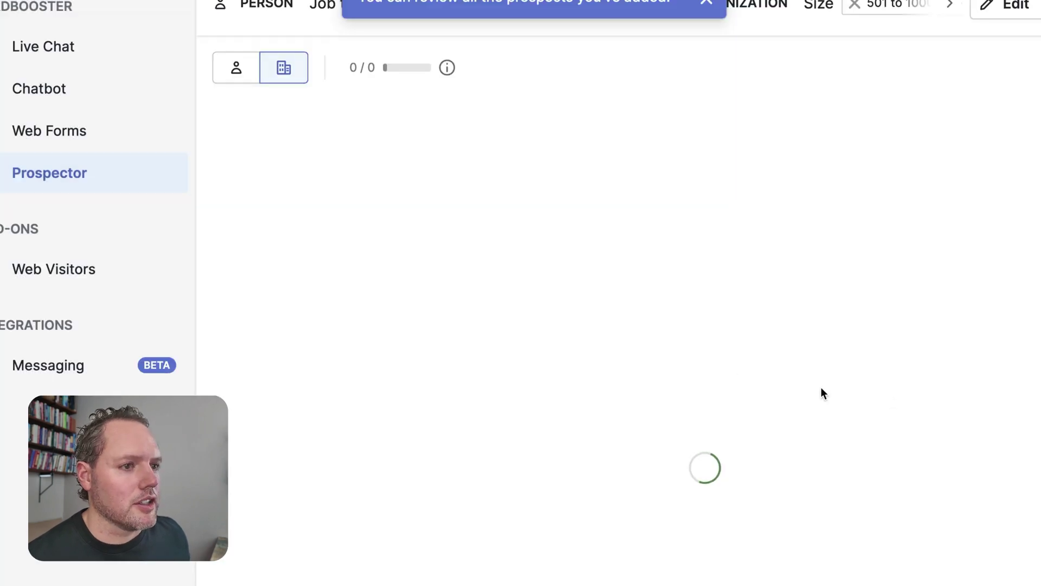
scroll(611, 273, up, 2)
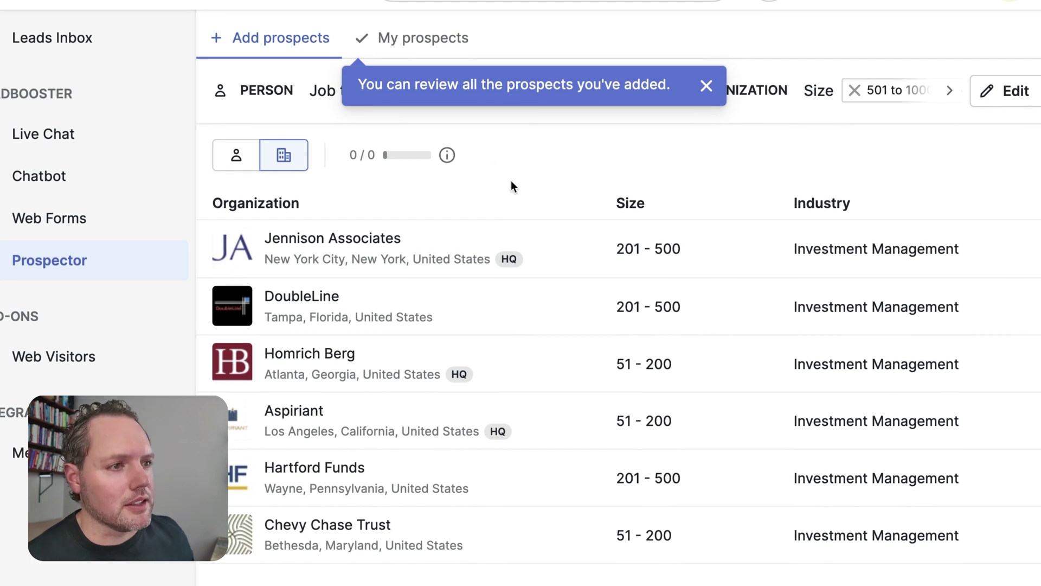
click(238, 158)
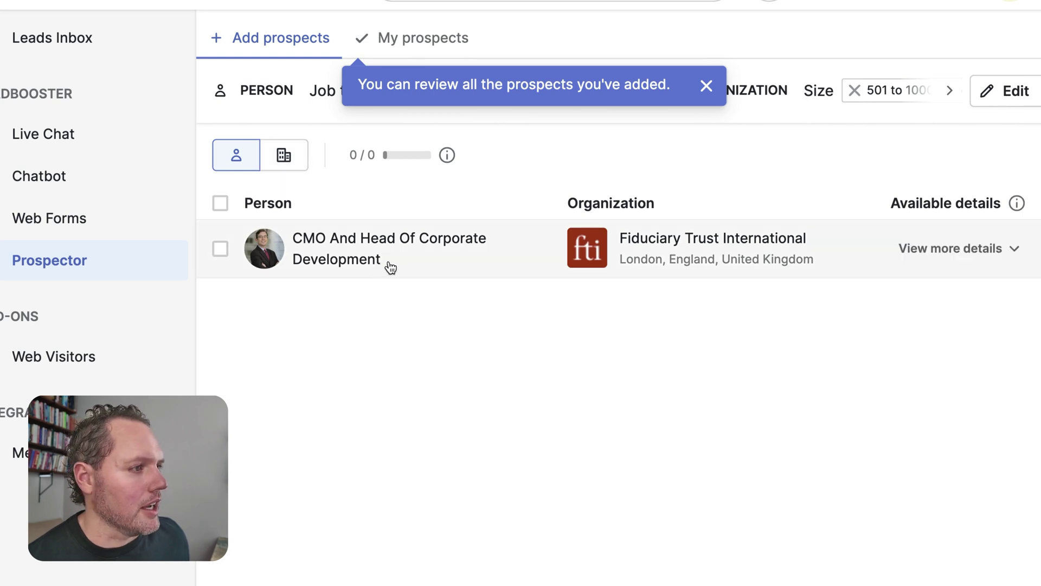
click(296, 162)
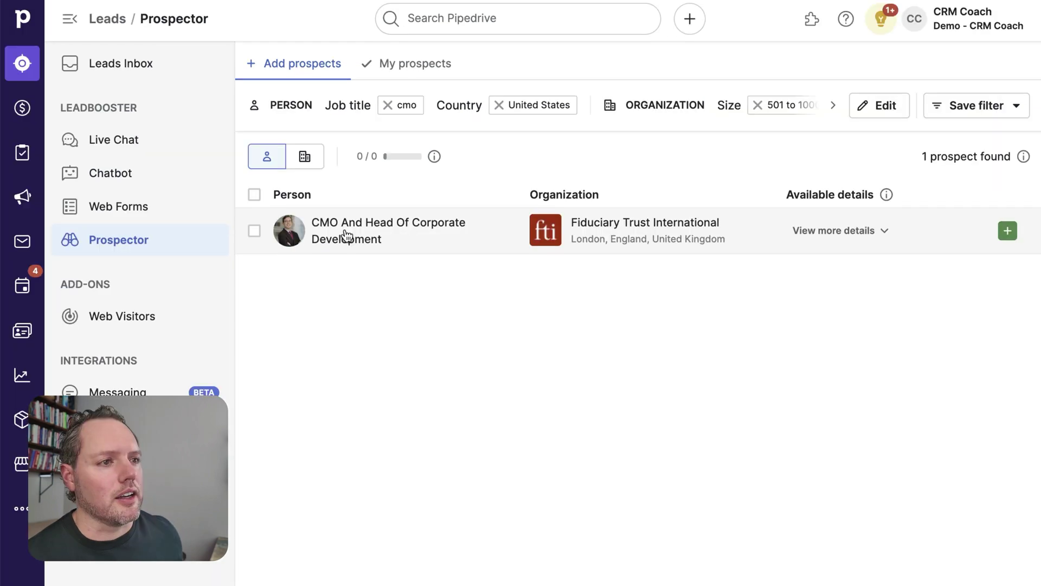
click(673, 233)
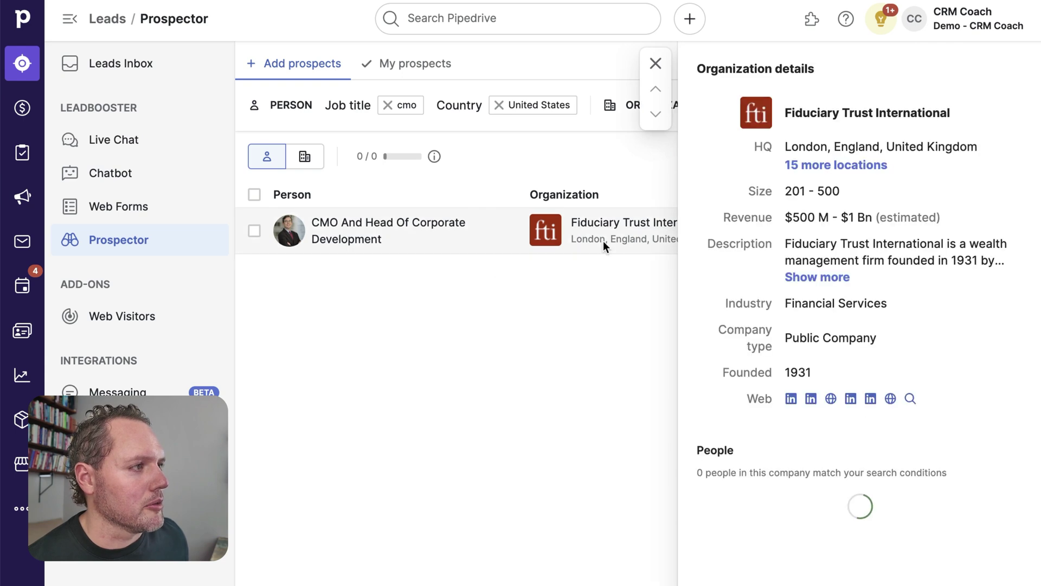
- Select the Fiduciary Trust International CMO prospect, close the panel, and go to Web Forms
click(476, 242)
key(Escape)
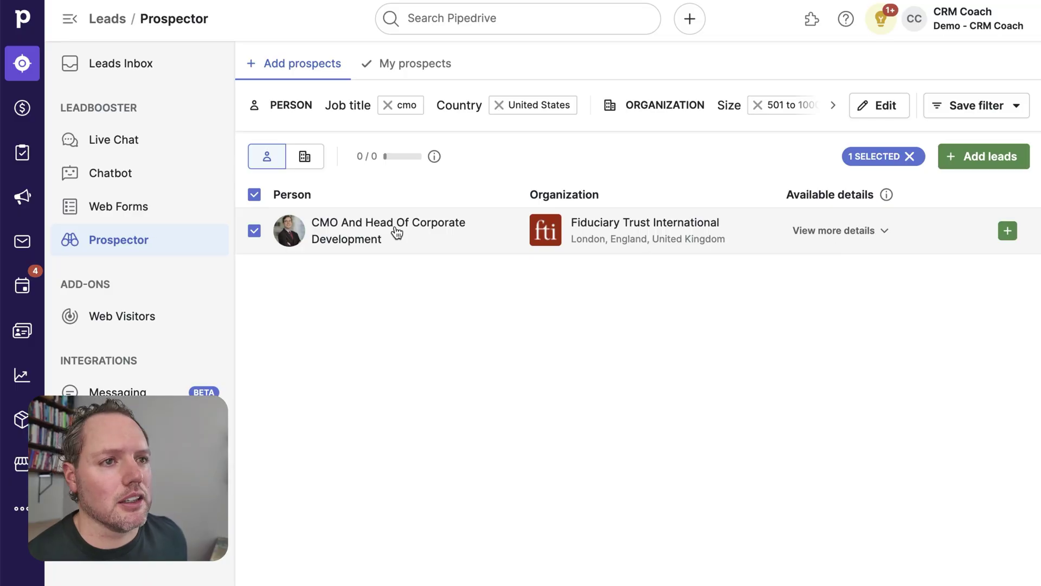
click(165, 212)
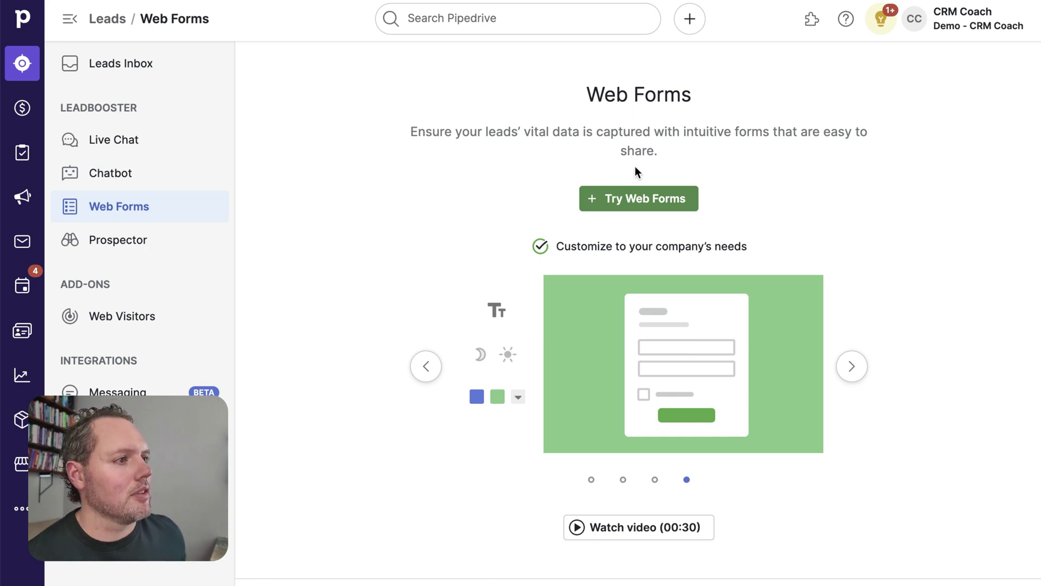
- Create a web form from the Contact us template and dismiss the sharing tip
click(643, 202)
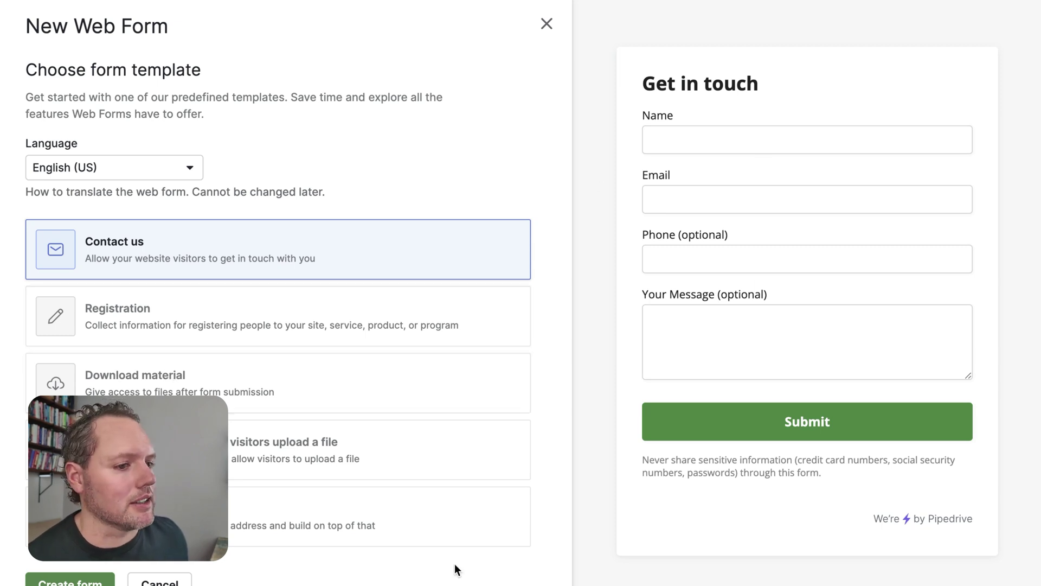
click(96, 583)
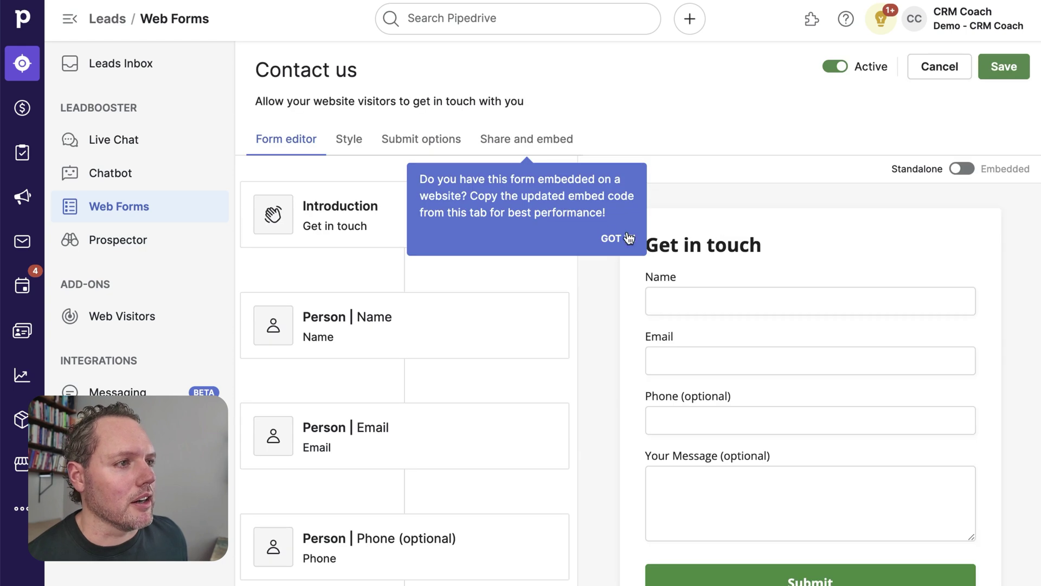
click(628, 238)
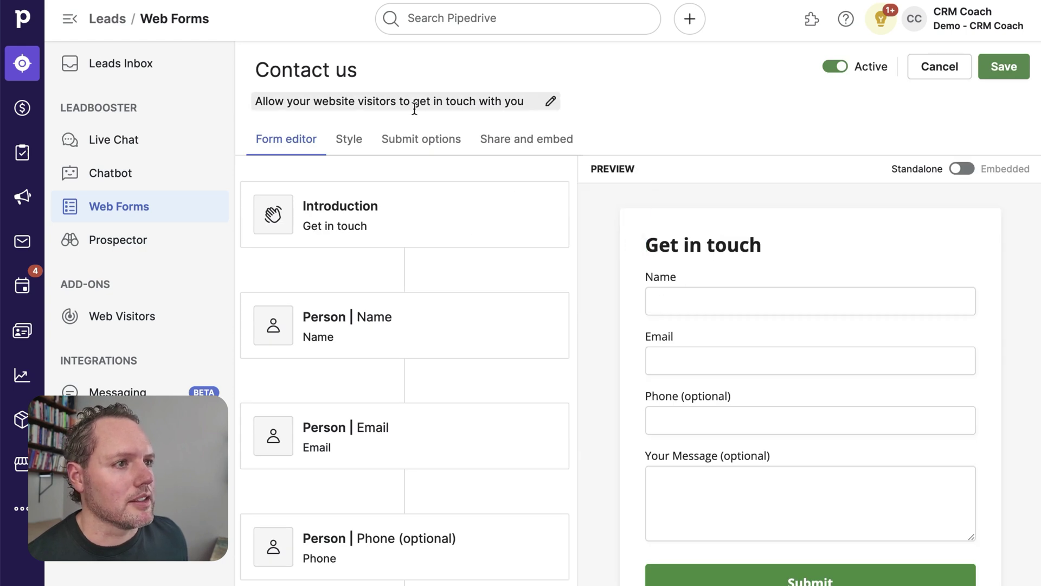
- Copy the form's shareable link and open a new browser tab
click(551, 136)
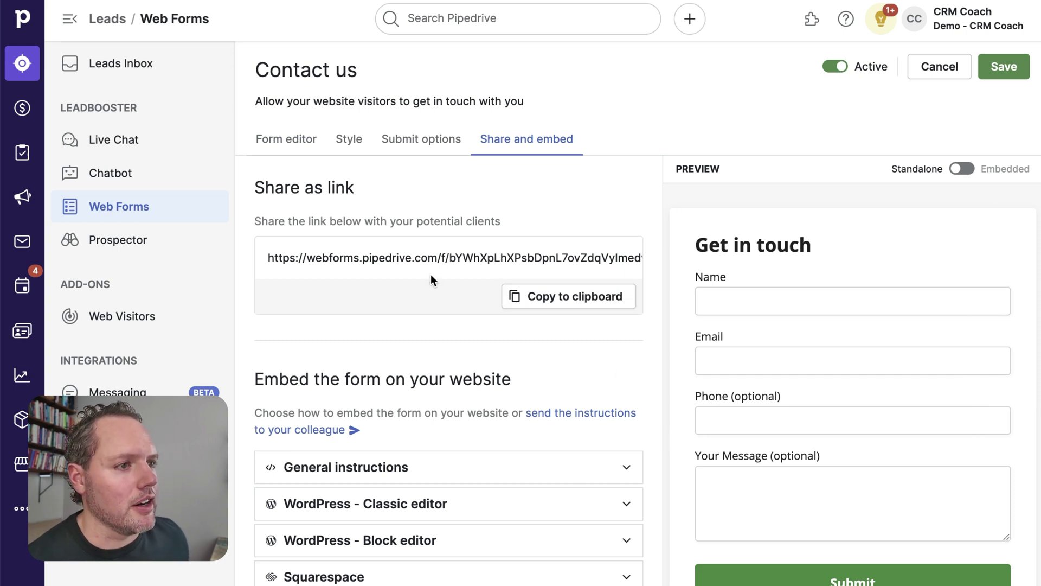
click(564, 300)
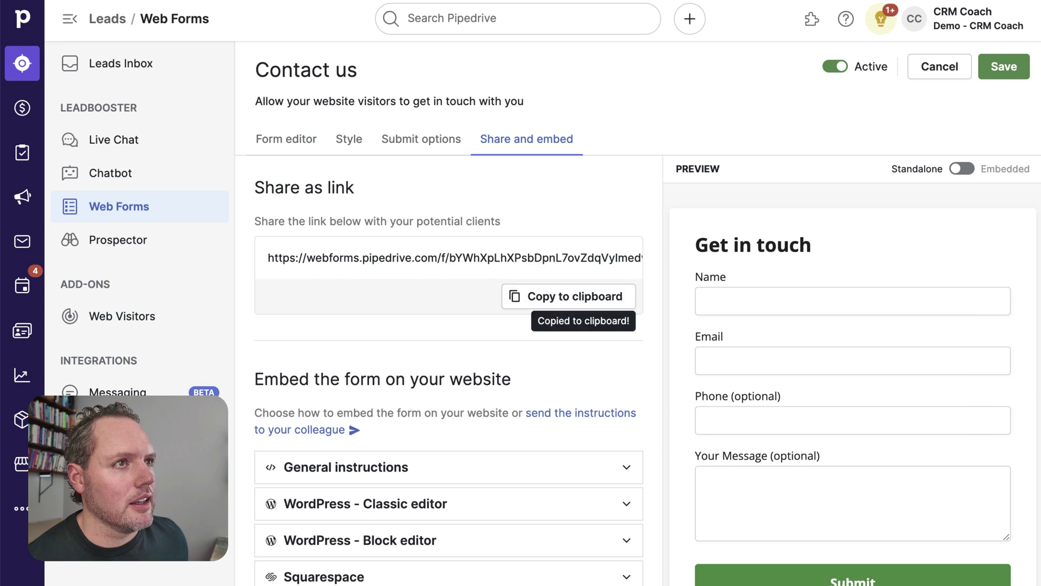
key(ctrl+t)
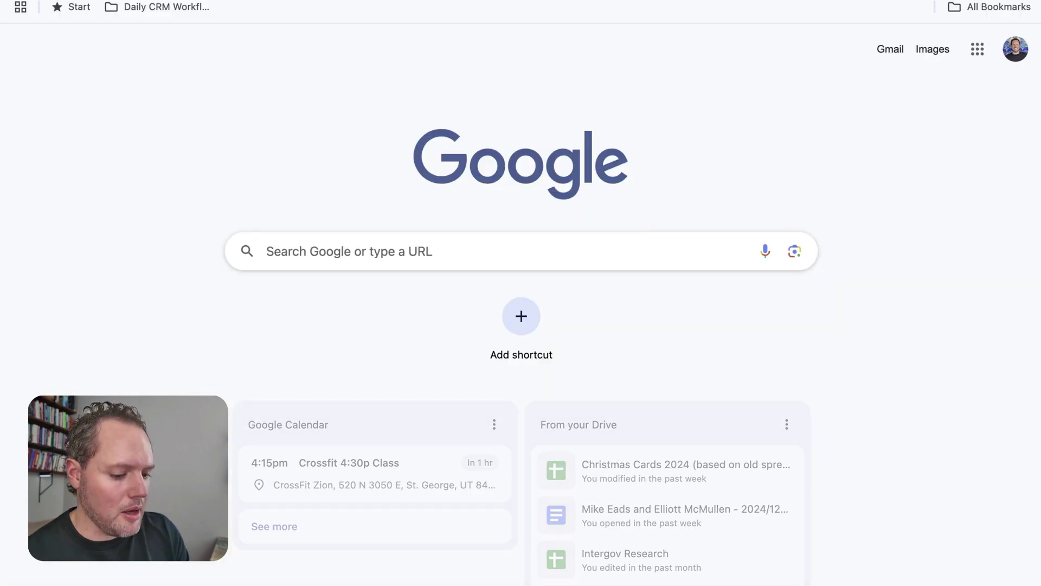
key(ctrl+v)
key(Return)
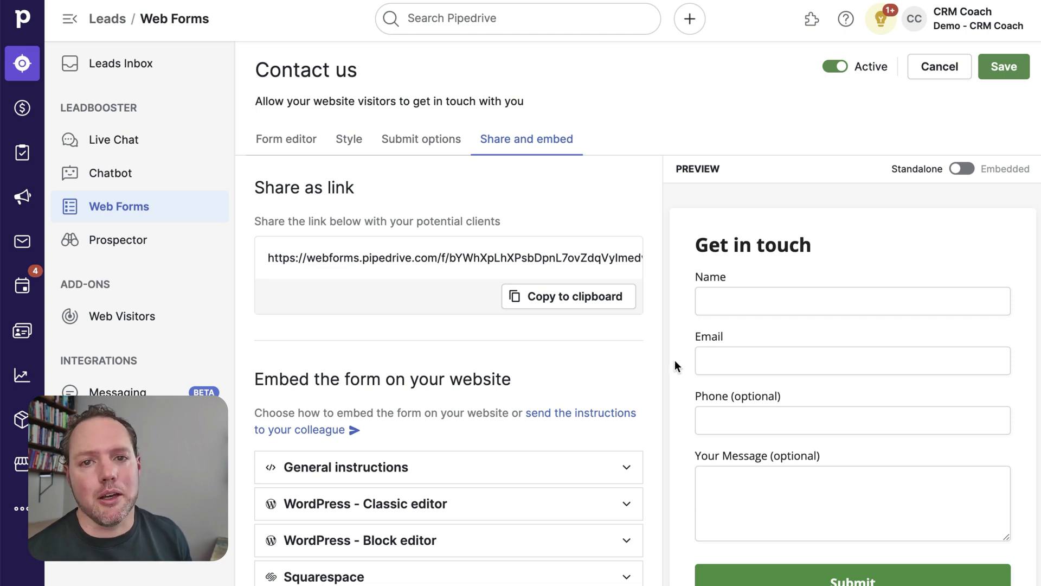
- Switch the Contact us form preview to Embedded and review the general embedding instructions
click(962, 169)
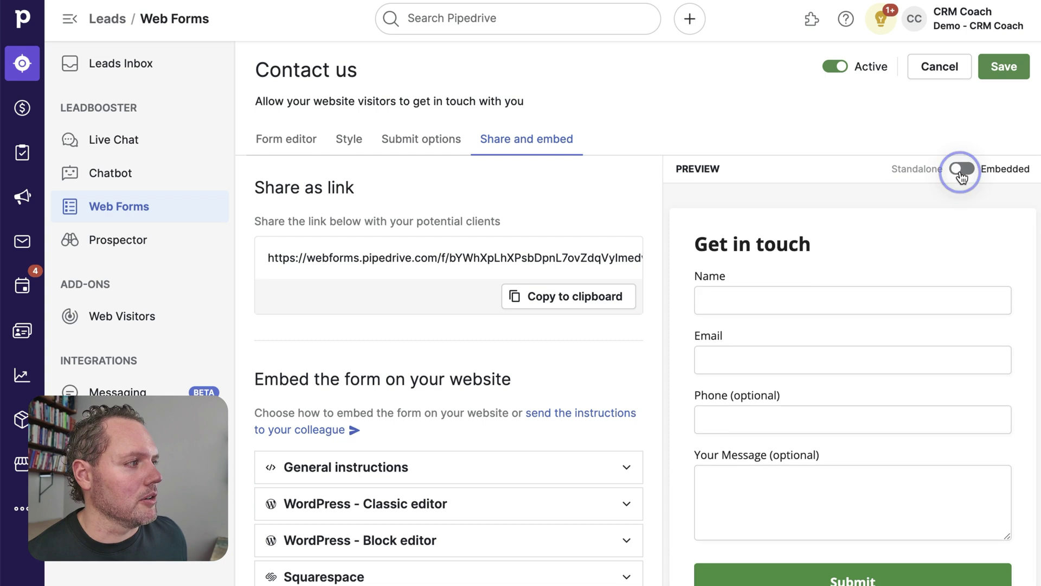
click(465, 468)
scroll(483, 400, down, 2)
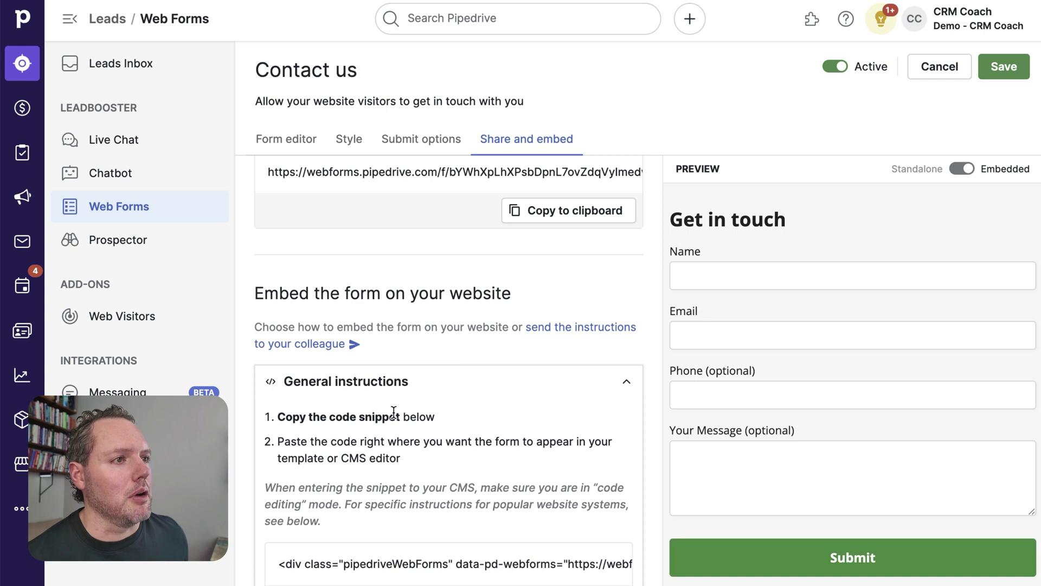
click(423, 381)
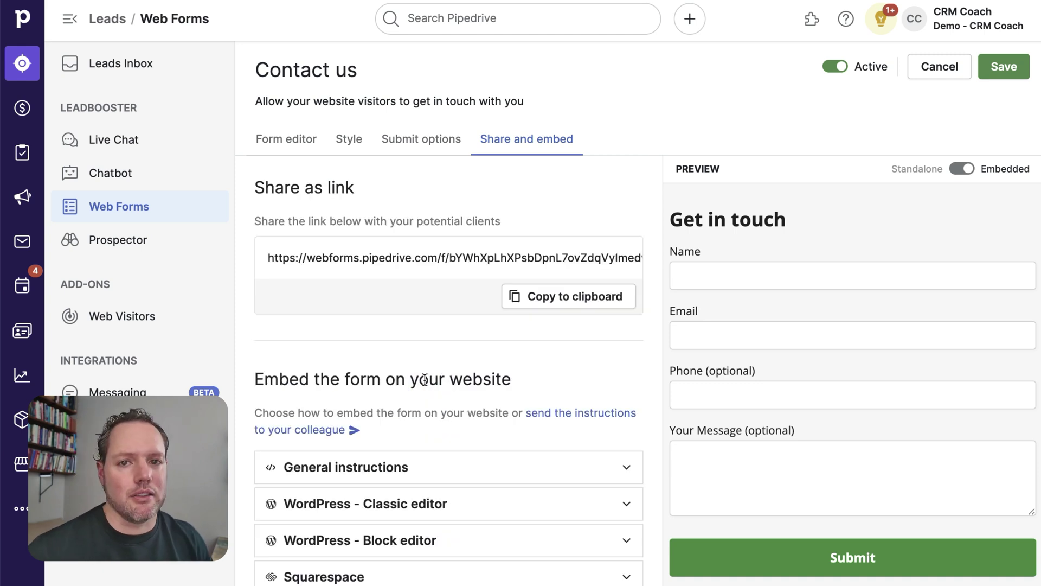